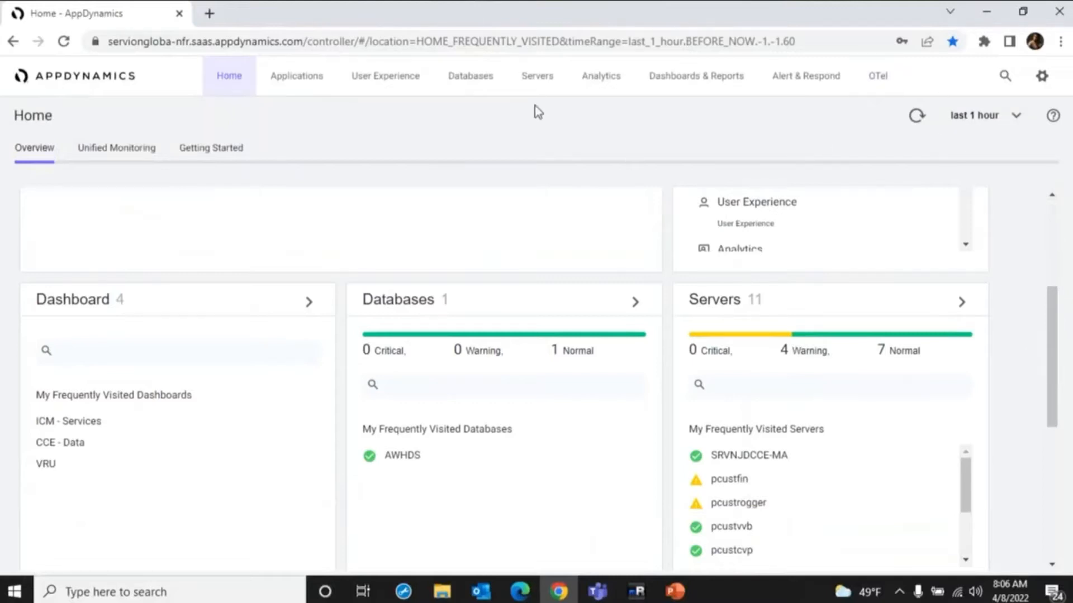
- Widen the Name column in the server list and review the pcustcvp server's dashboard down to its top process classes
left_click(533, 85)
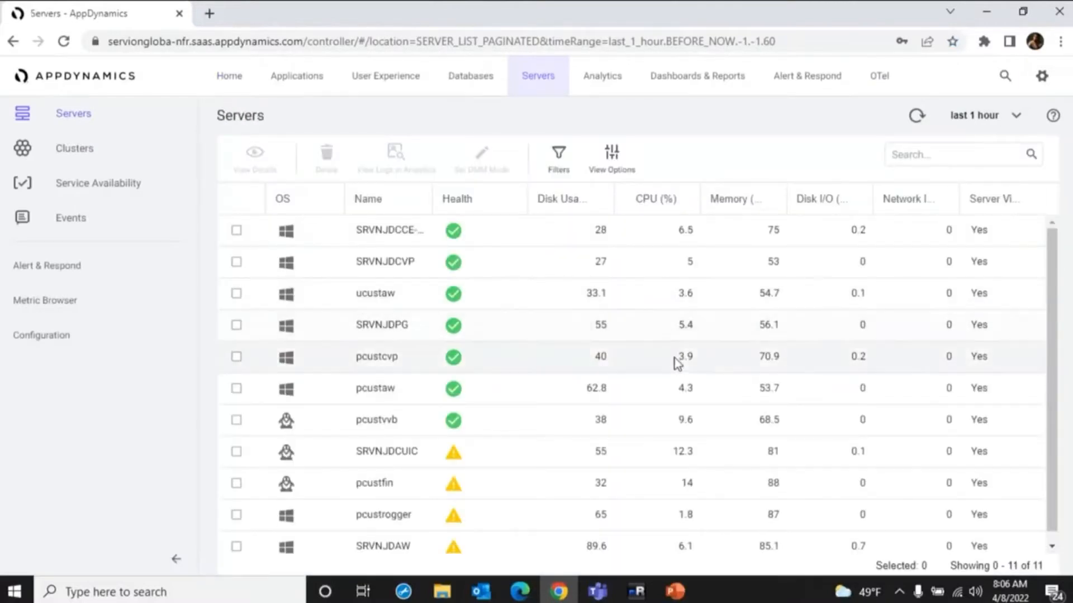
left_click_drag(429, 202, 484, 202)
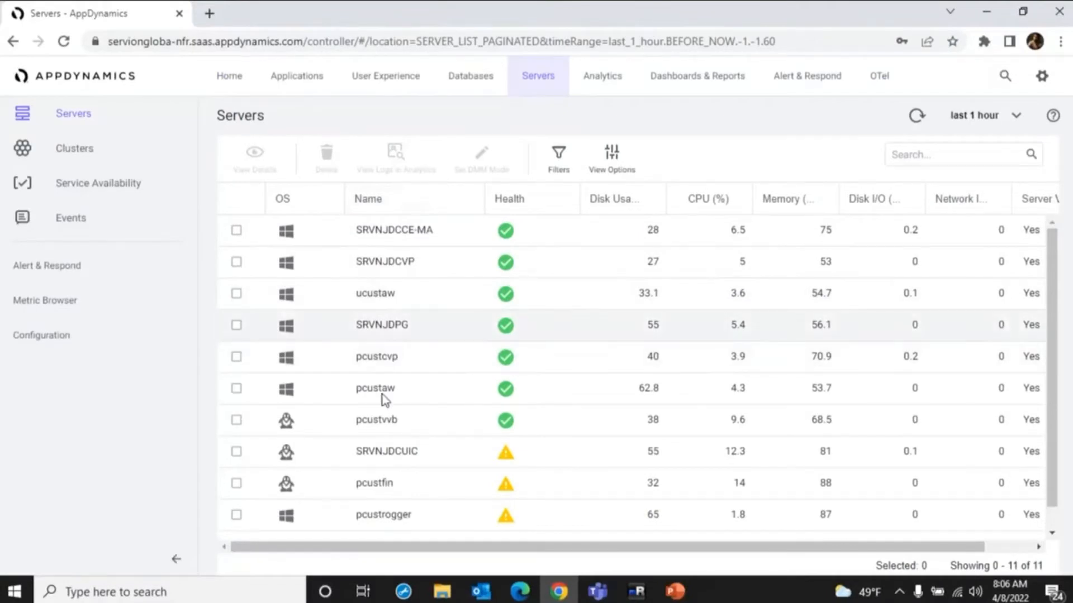
left_click(382, 360)
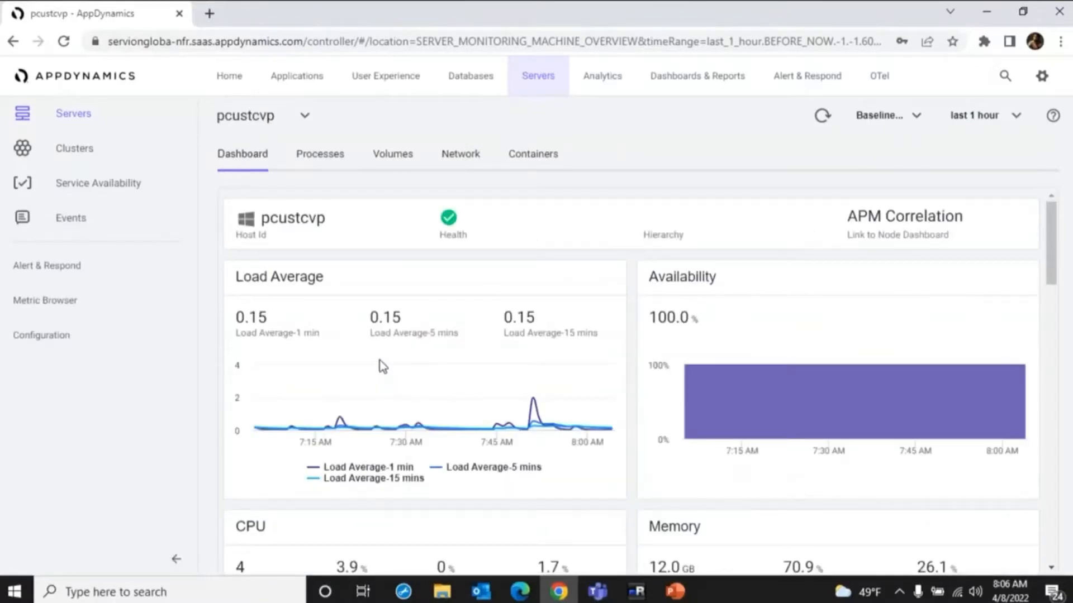
left_click_drag(1054, 226, 1061, 304)
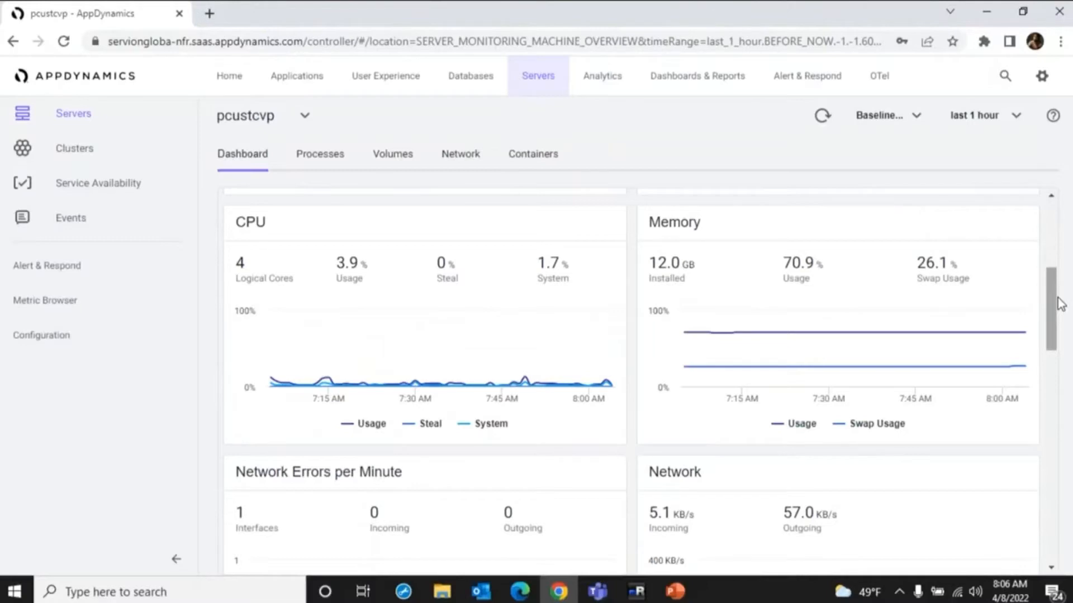
left_click_drag(1061, 305, 1064, 461)
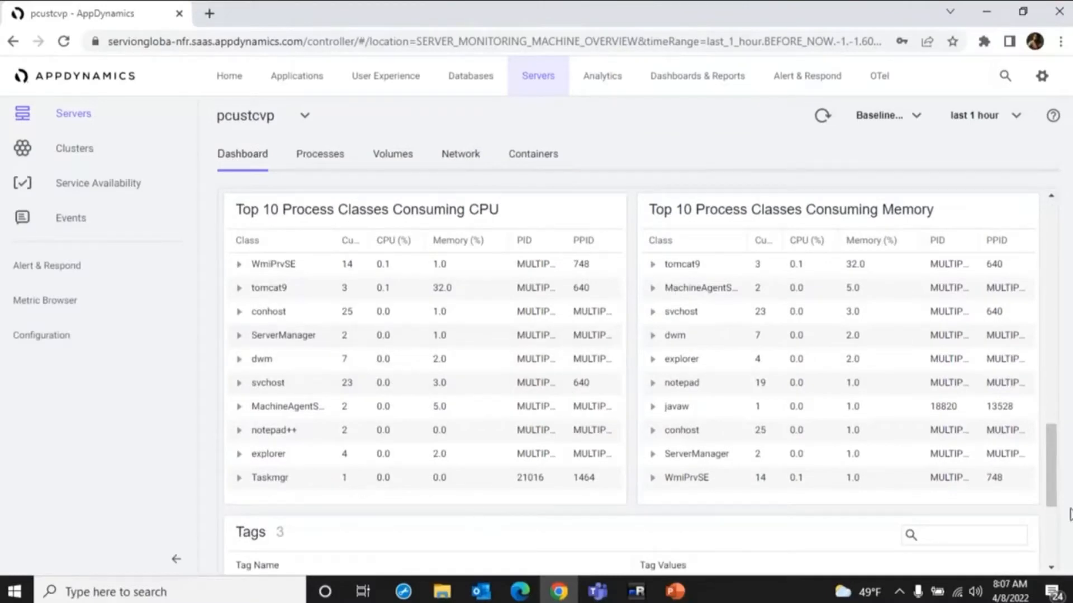
left_click_drag(1049, 472, 1011, 285)
- Review the full list of processes on the pcustcvp server
left_click(322, 152)
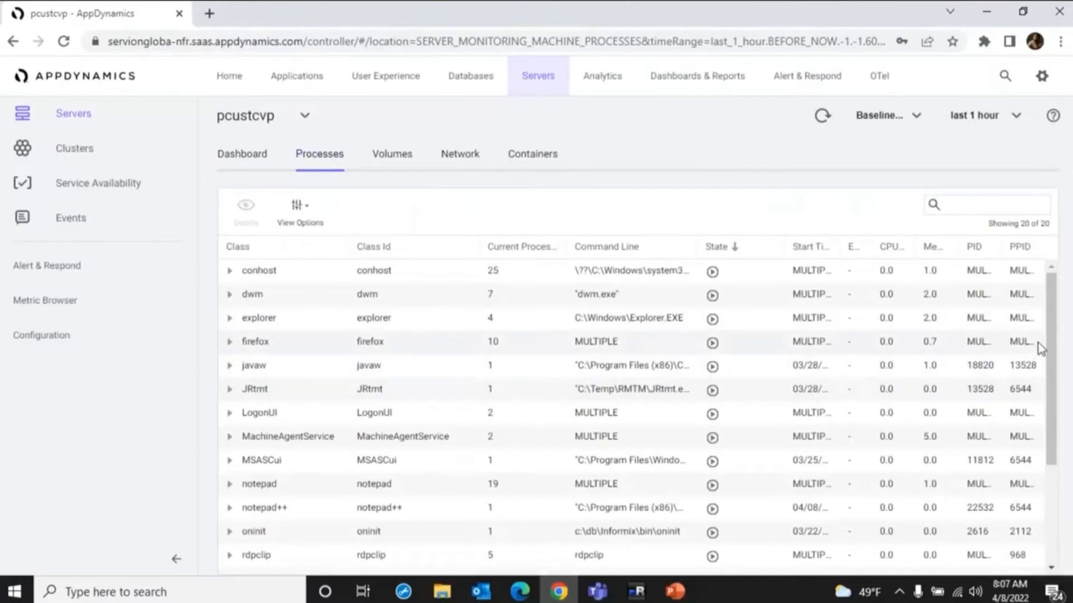
left_click(1041, 341)
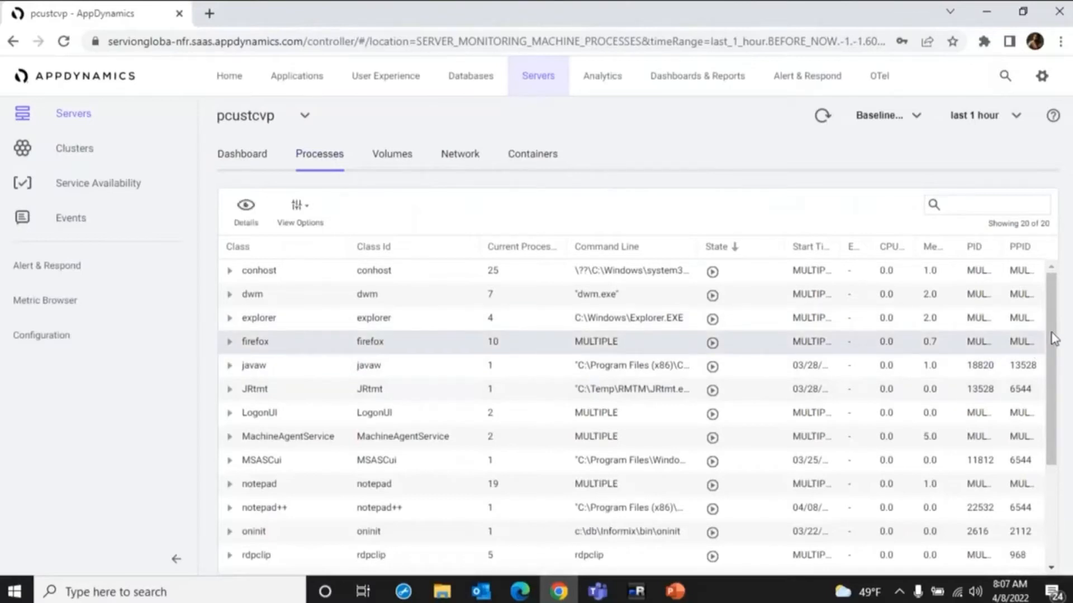
scroll(1051, 380, "down", 2)
scroll(1053, 413, "down", 1)
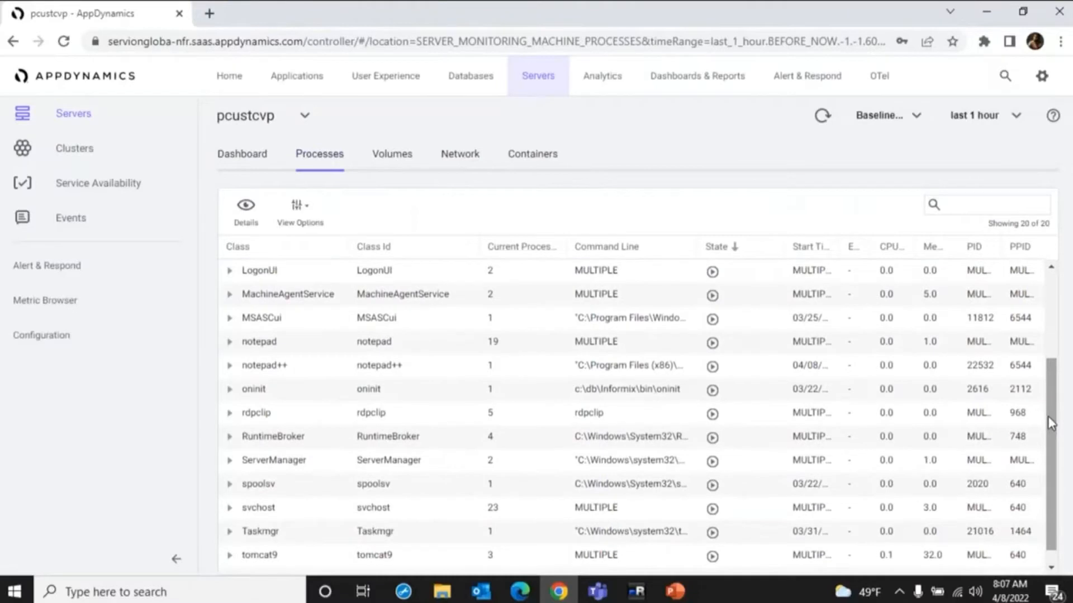
- Open the pcustrogger server's processes and check the state of the individual processes in the LoggerA campaign manager class
left_click(534, 78)
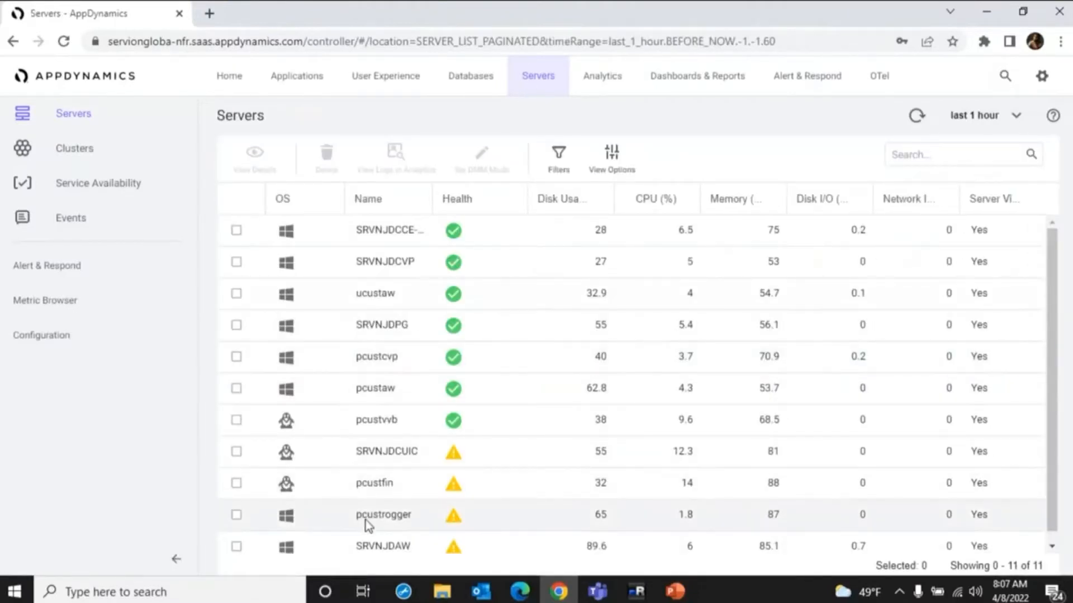
left_click(387, 520)
left_click(327, 156)
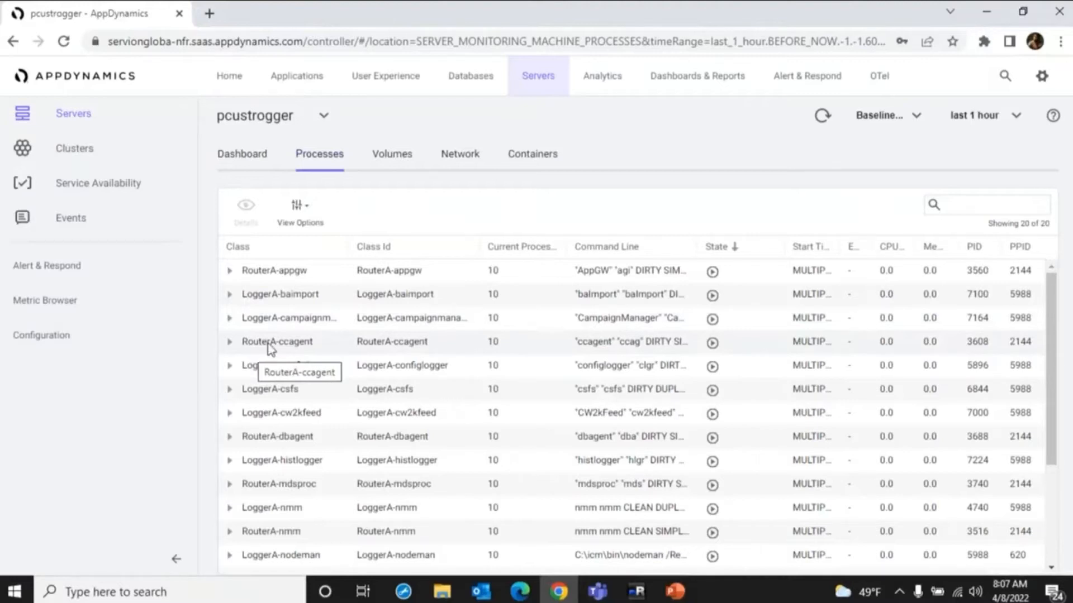
left_click(229, 318)
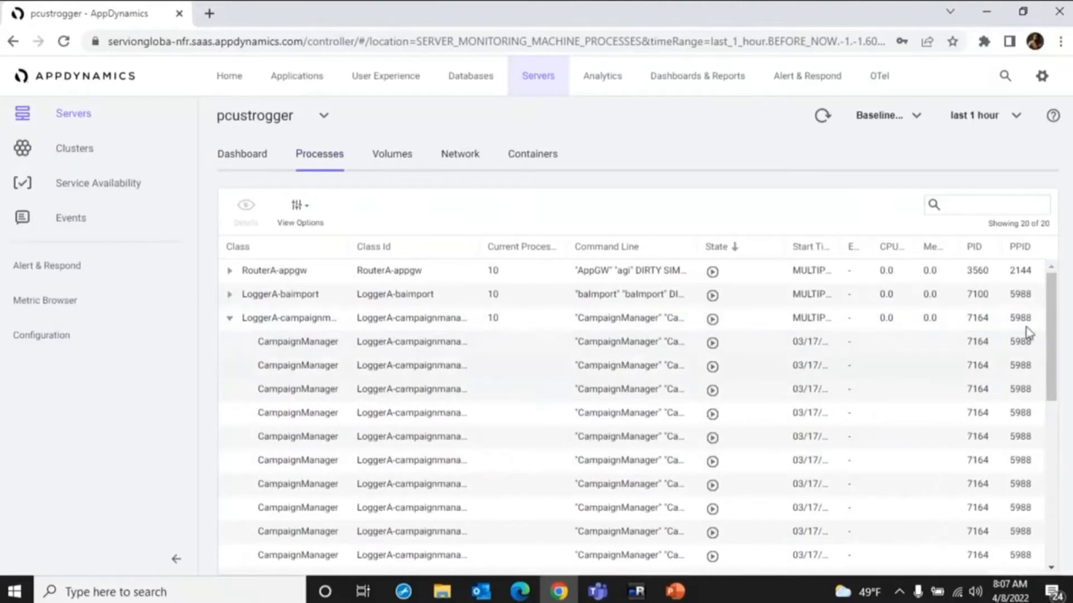
left_click_drag(1046, 342, 1051, 440)
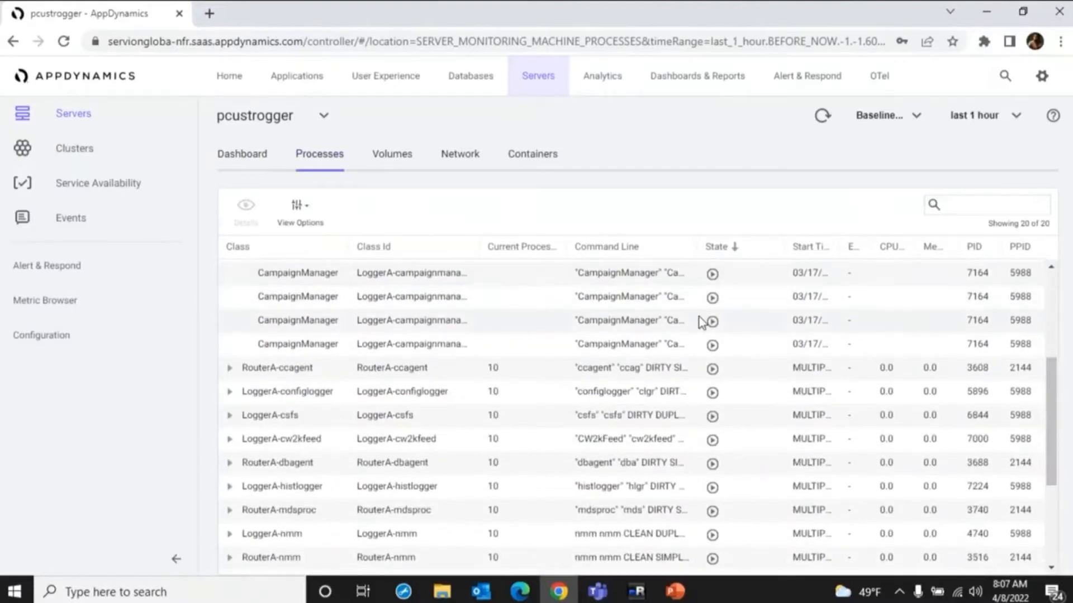
mouse_move(712, 317)
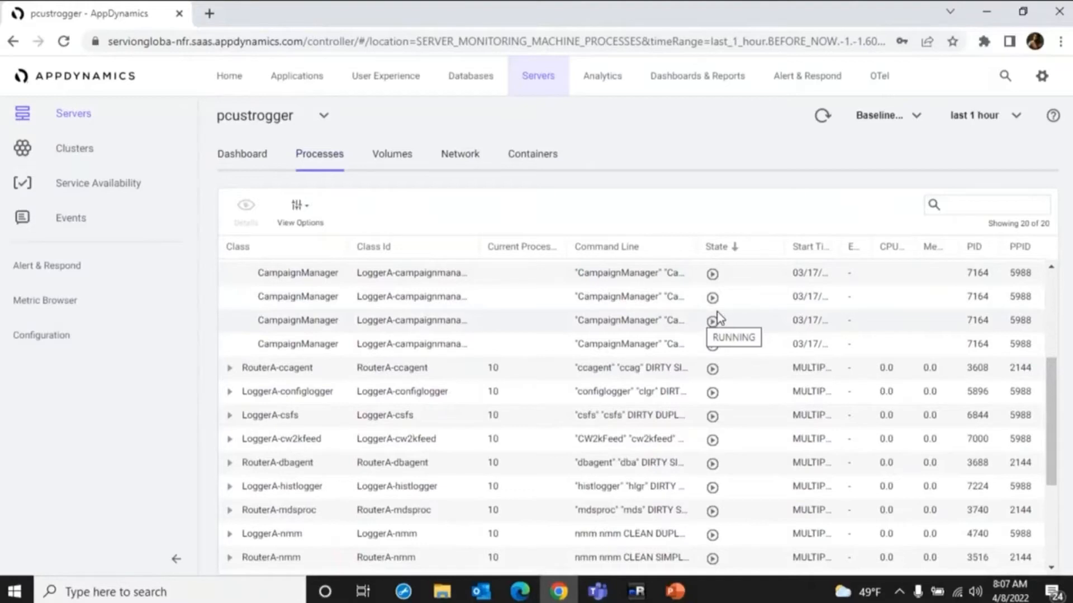
- Examine disk usage and I/O utilization of pcustrogger's C: volume, and the throughput of its network adapter
left_click(403, 165)
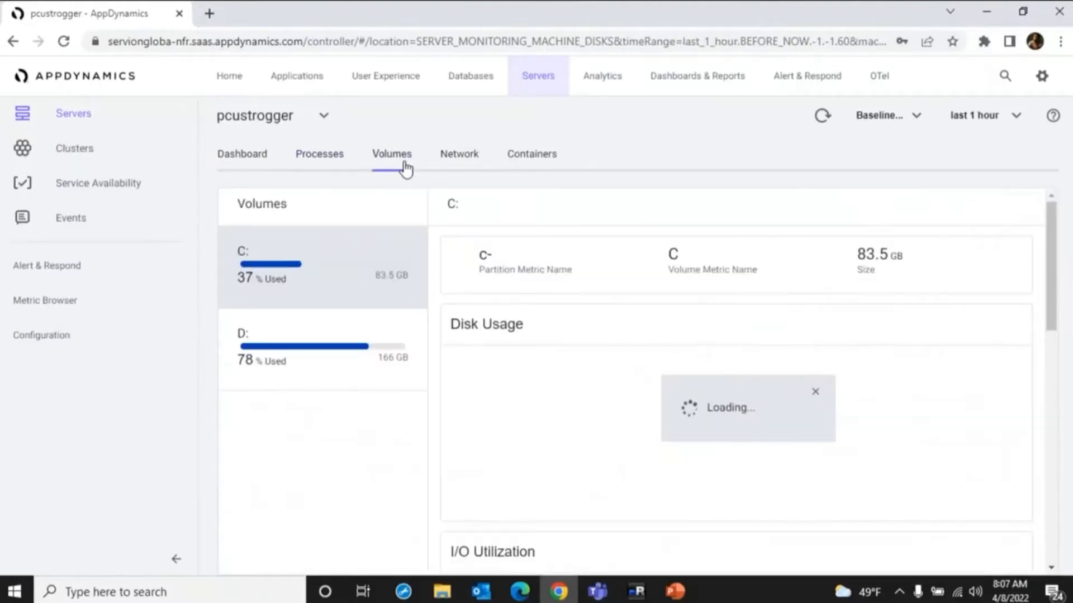
left_click_drag(1050, 282, 1061, 364)
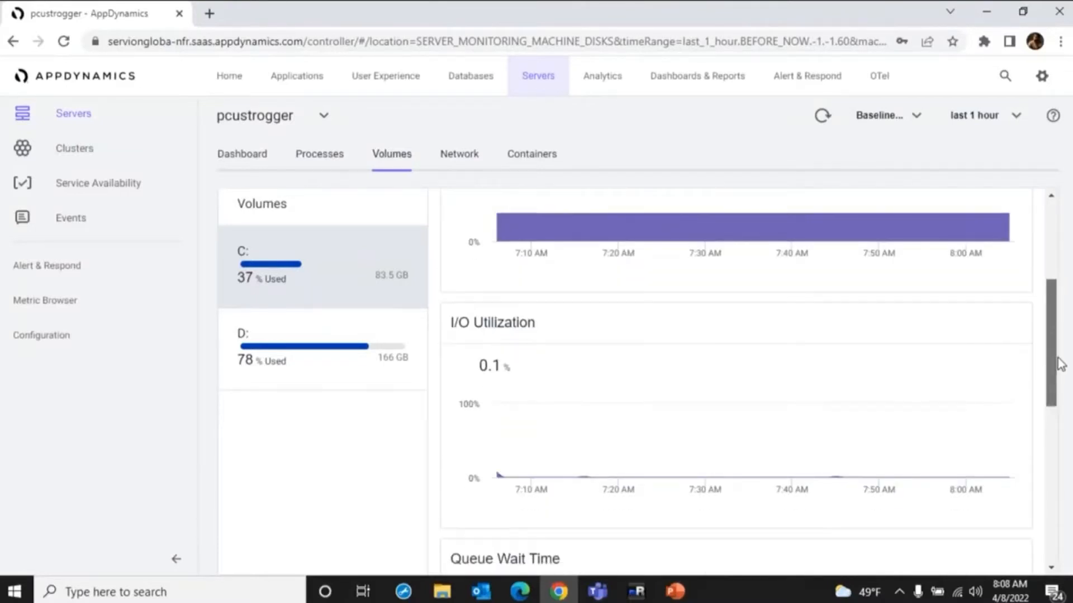
left_click(459, 154)
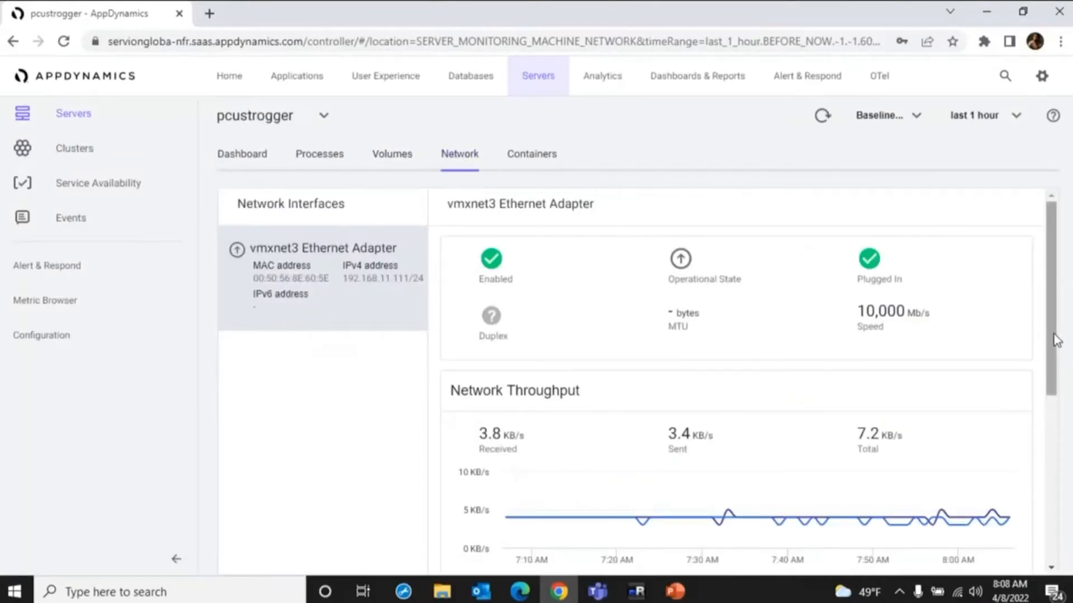
scroll(1056, 340, "down", 4)
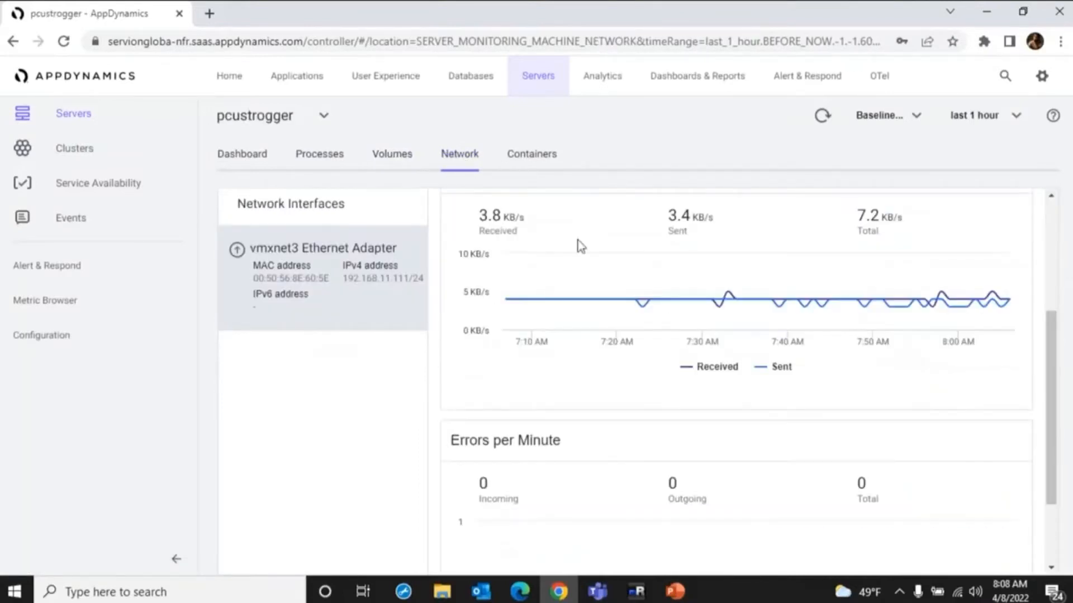
- Check the pcustrogger server's containers and return to its dashboard to look at the health indicator
left_click(531, 157)
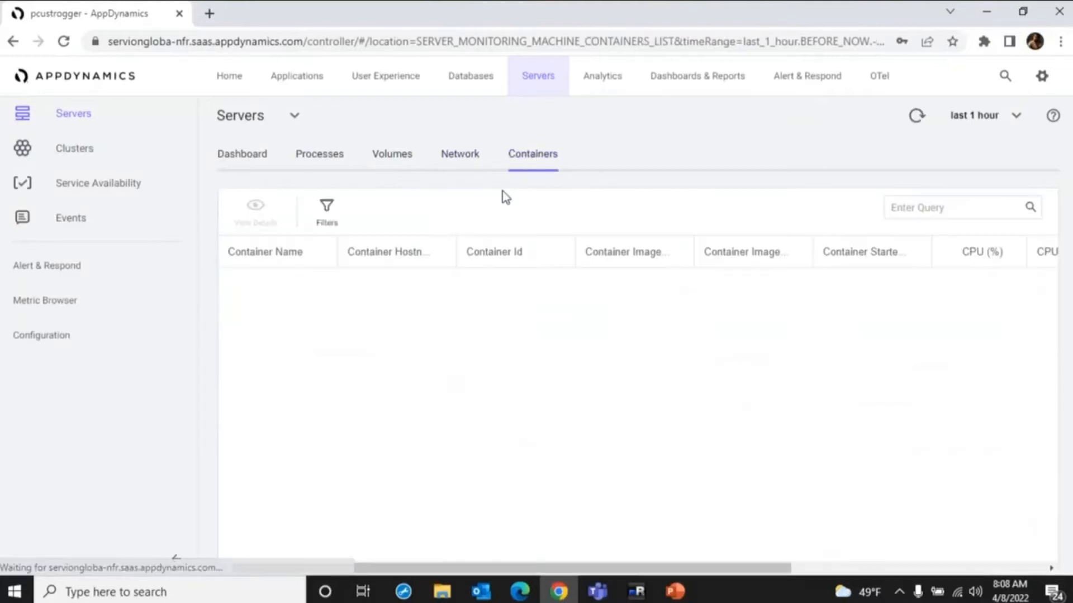
left_click(237, 156)
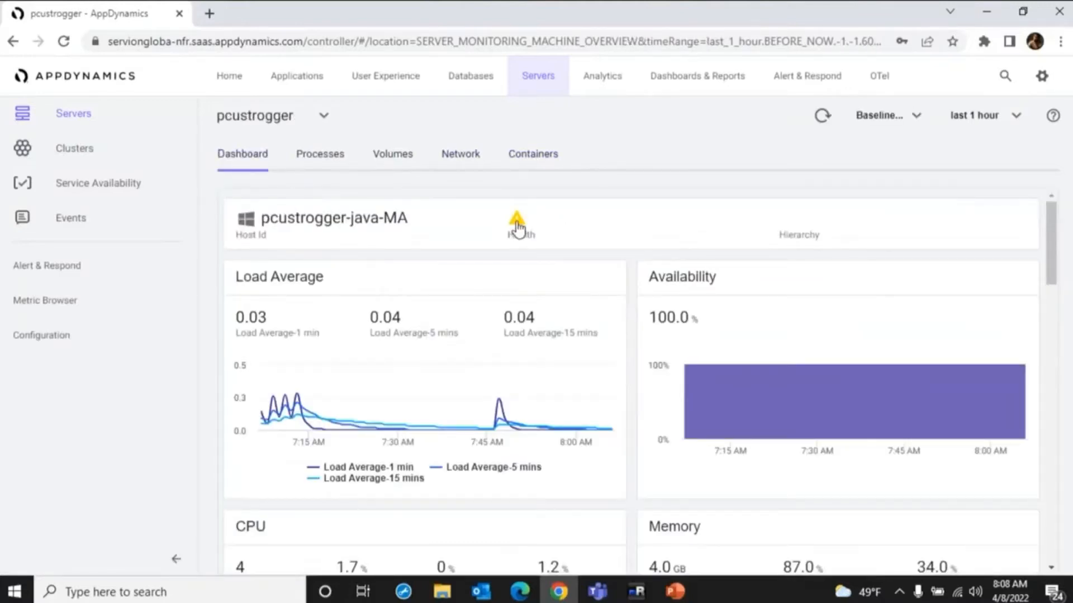
mouse_move(515, 224)
- Reopen pcustrogger from the server list and read the details of its "Memory Usage is too high" health violation
left_click(528, 88)
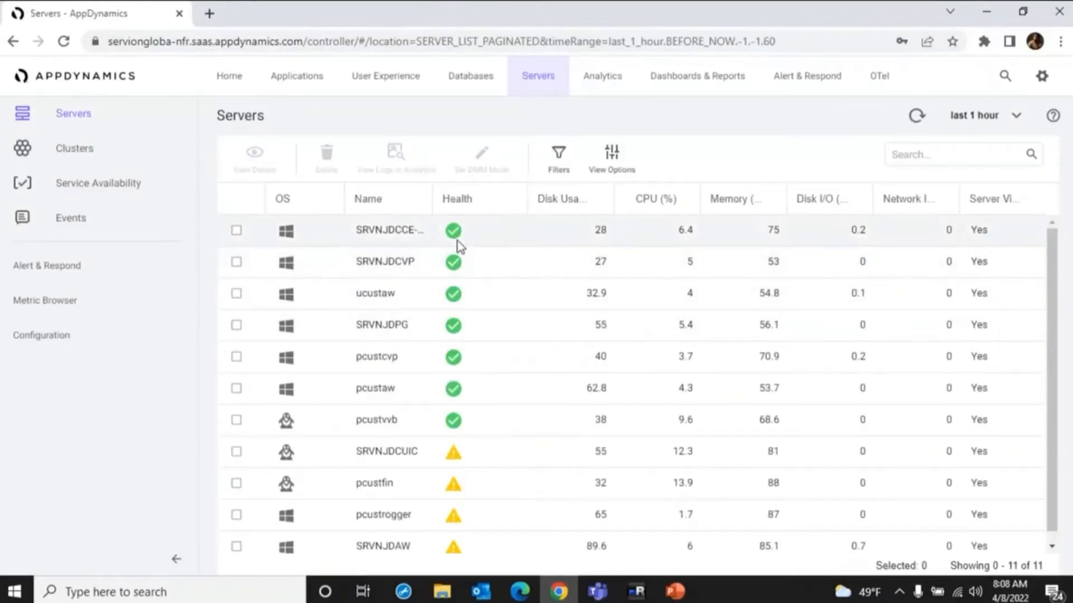
mouse_move(457, 244)
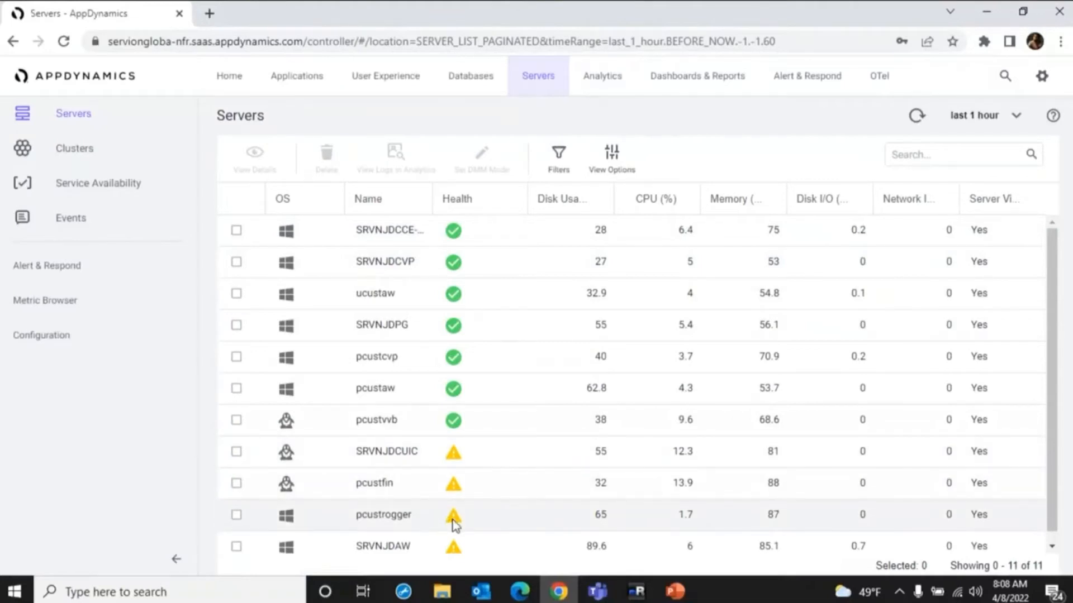
left_click(355, 514)
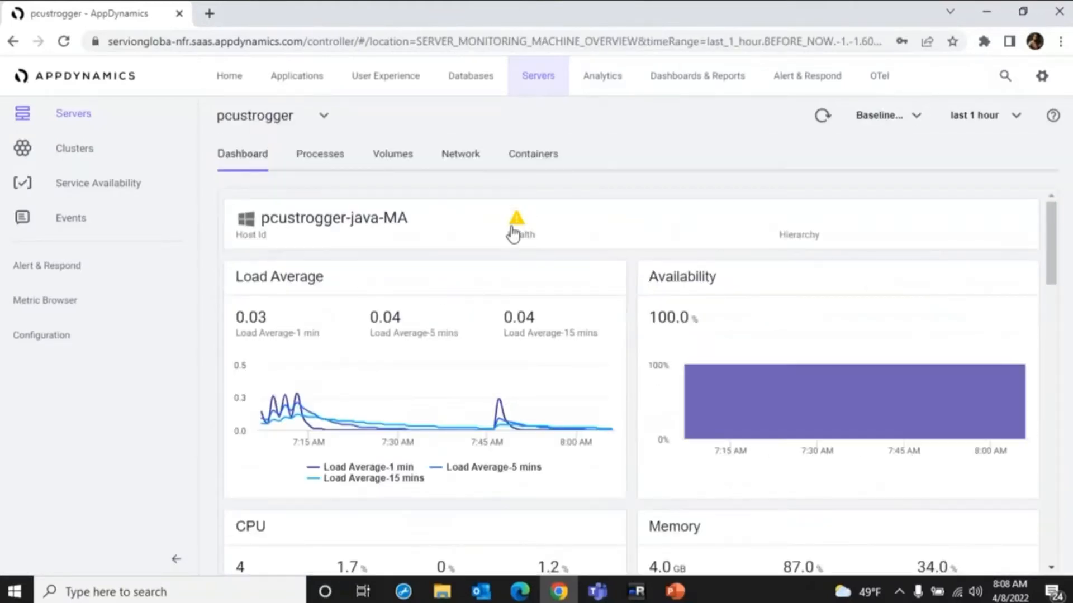
left_click(514, 229)
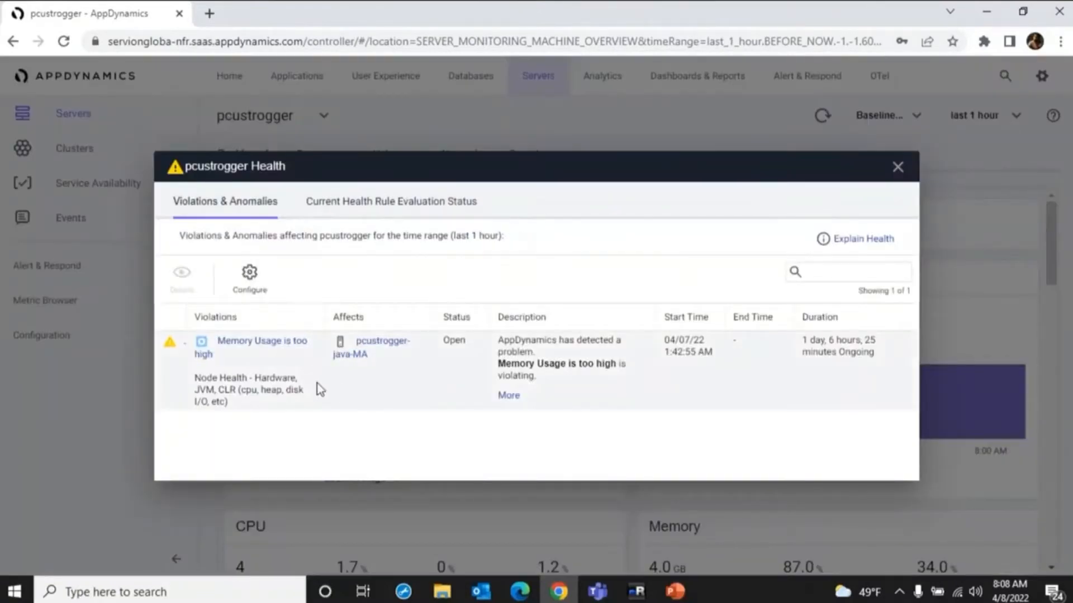
left_click(280, 384)
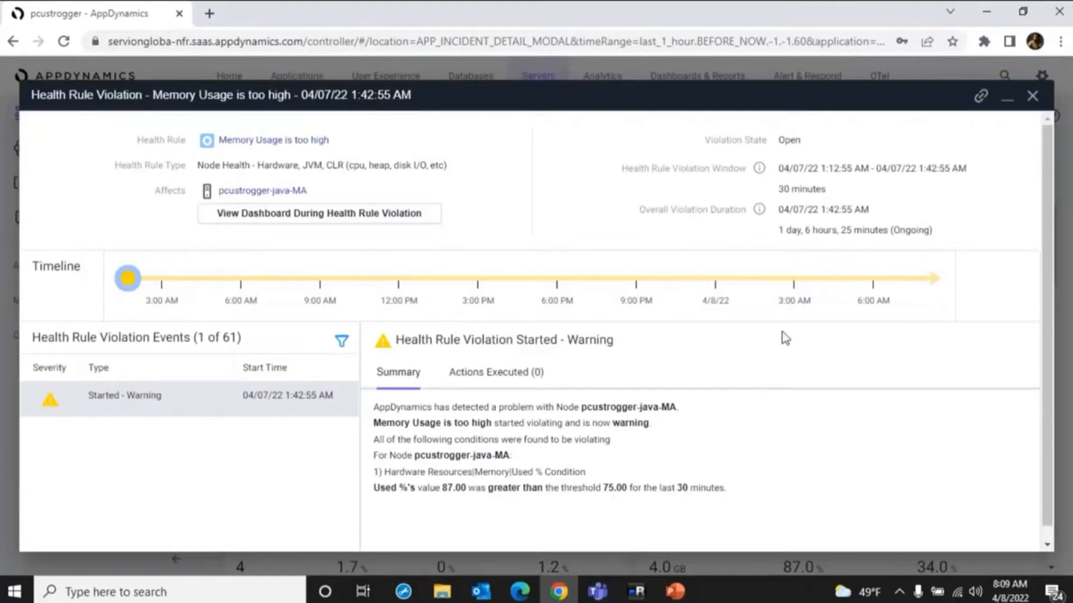
left_click(1032, 96)
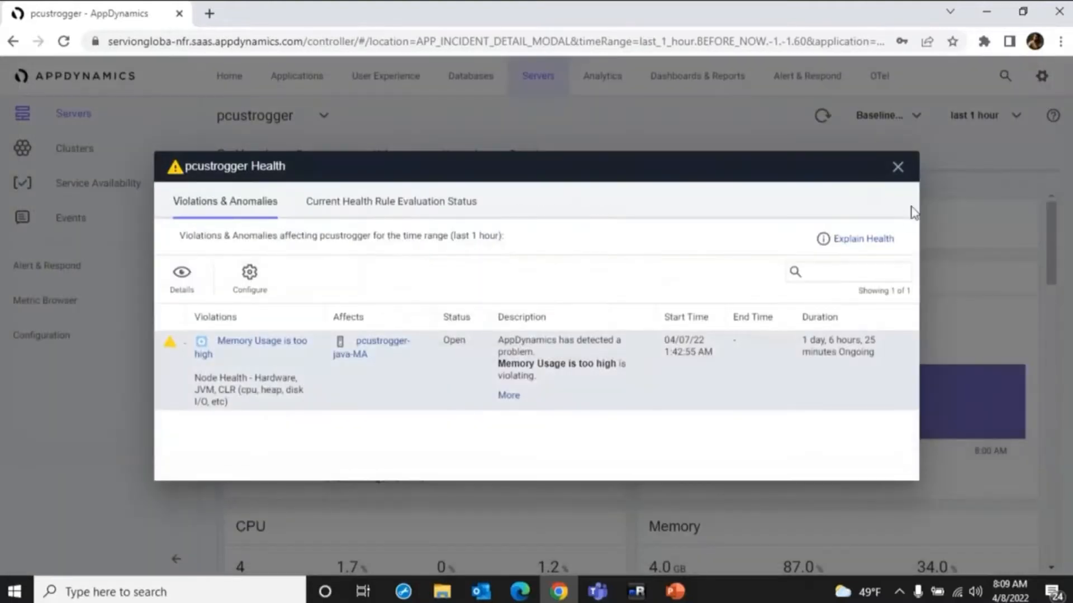
left_click(897, 167)
- Open the health rules for servers, dismissing the introduction to the new AI-powered features
left_click(117, 270)
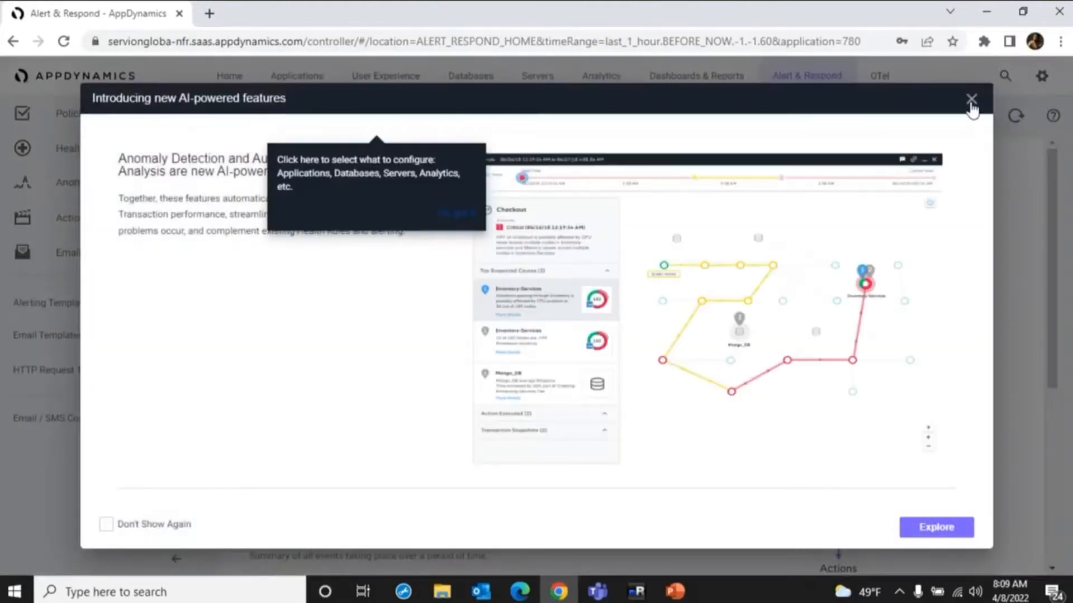
left_click(970, 107)
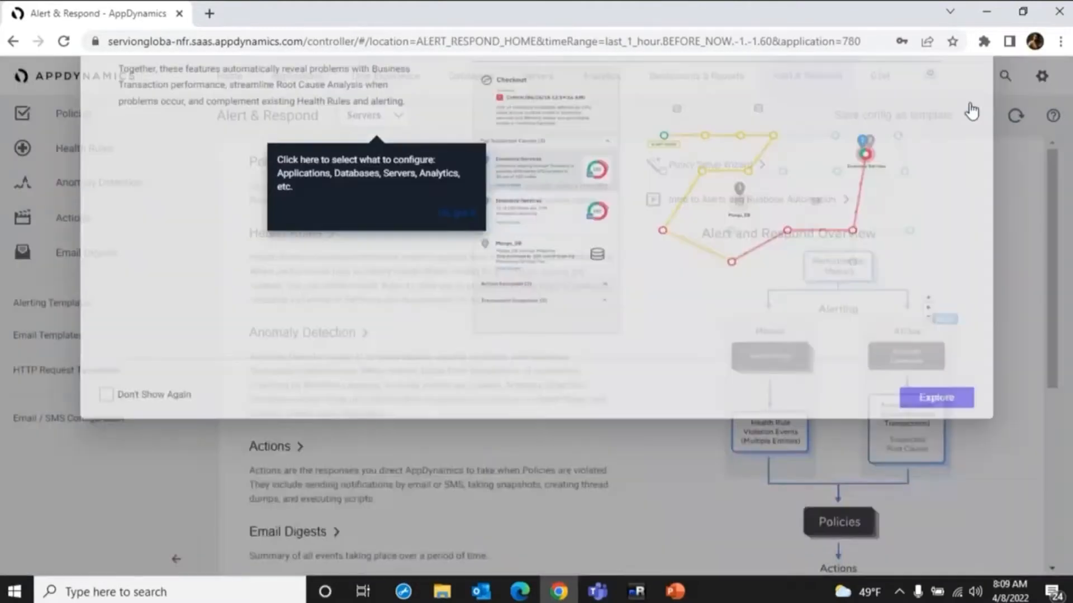
left_click(282, 240)
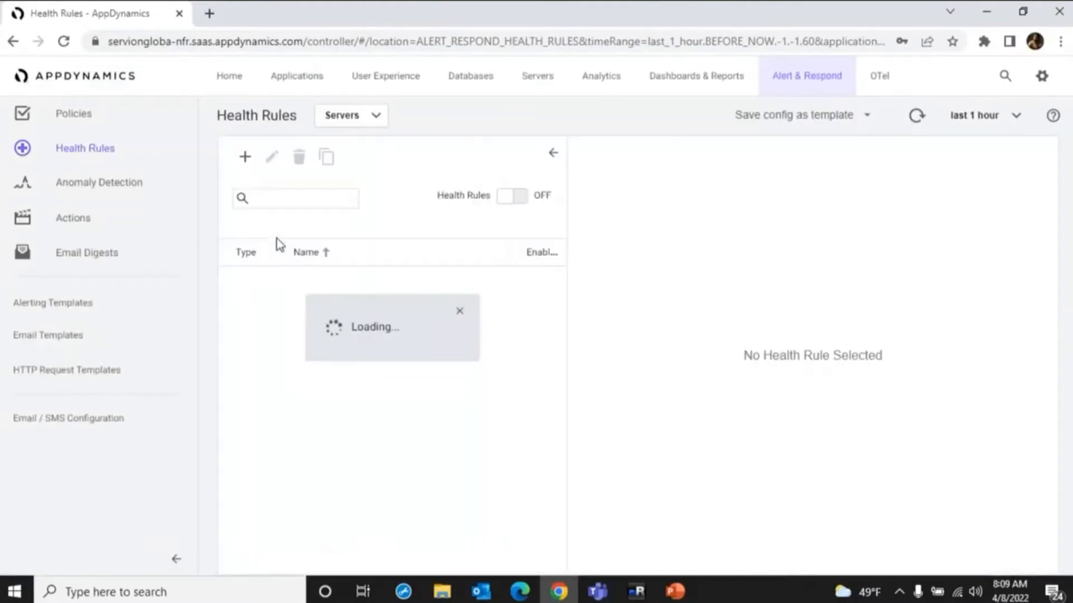
- Inspect the critical and warning criteria of the "CPU Usage is too high" health rule, and close it without changes
double_click(322, 289)
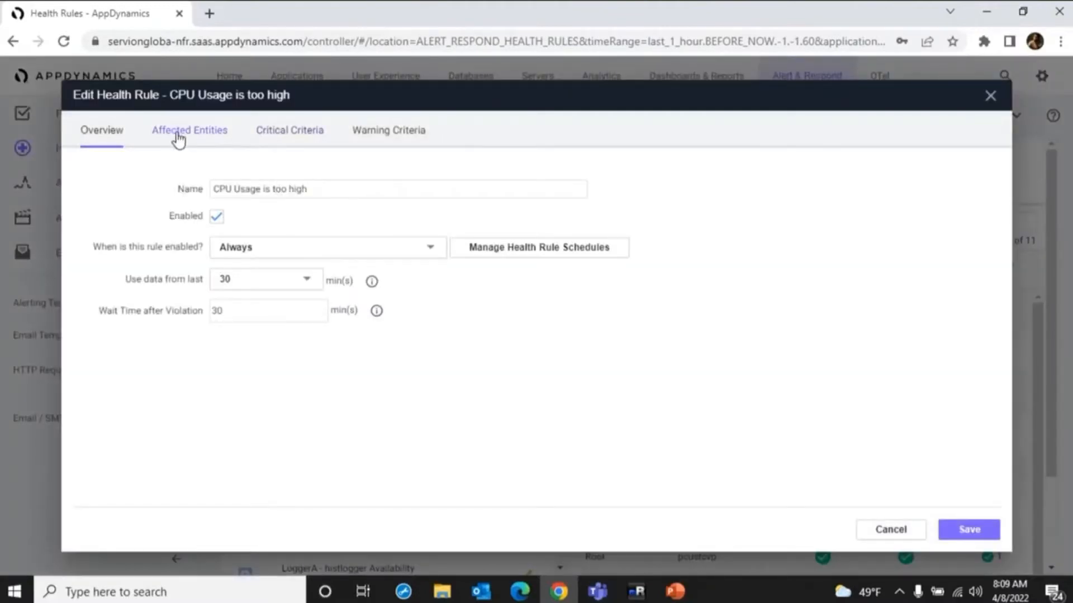
left_click(290, 130)
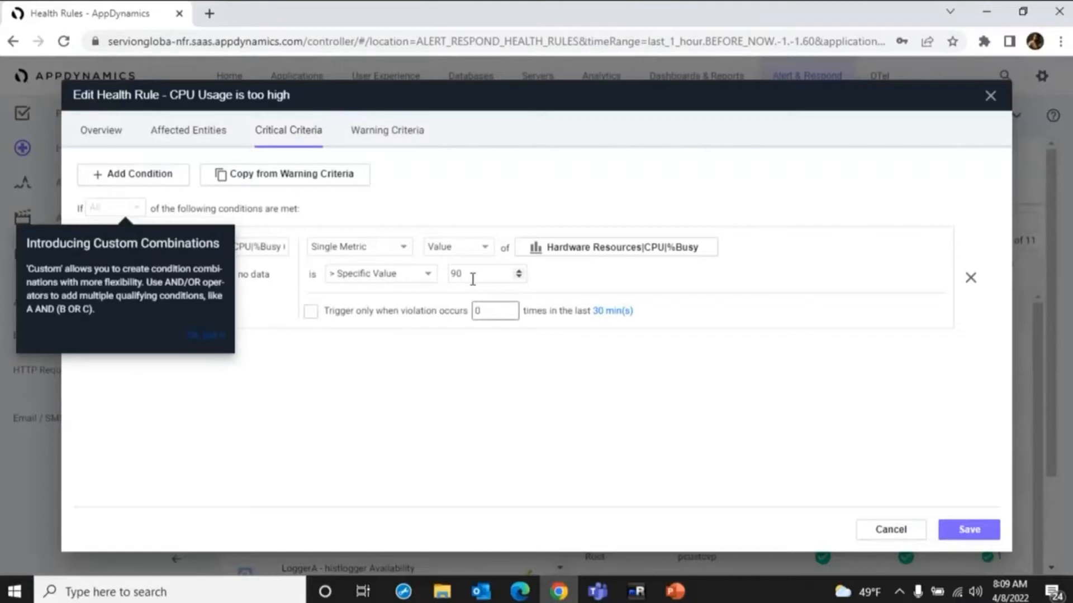
left_click(390, 134)
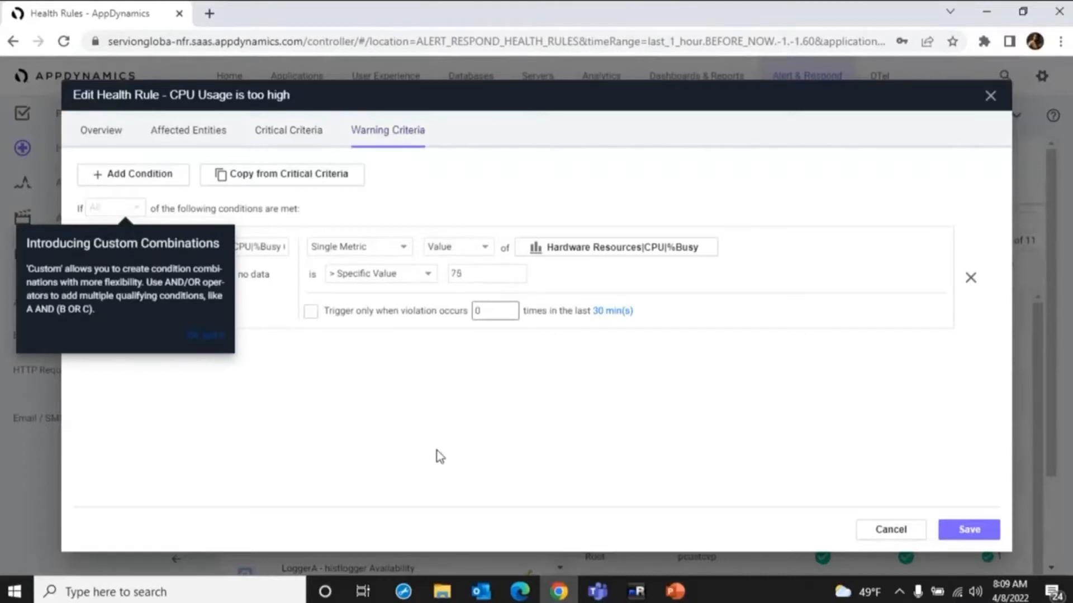
left_click(989, 96)
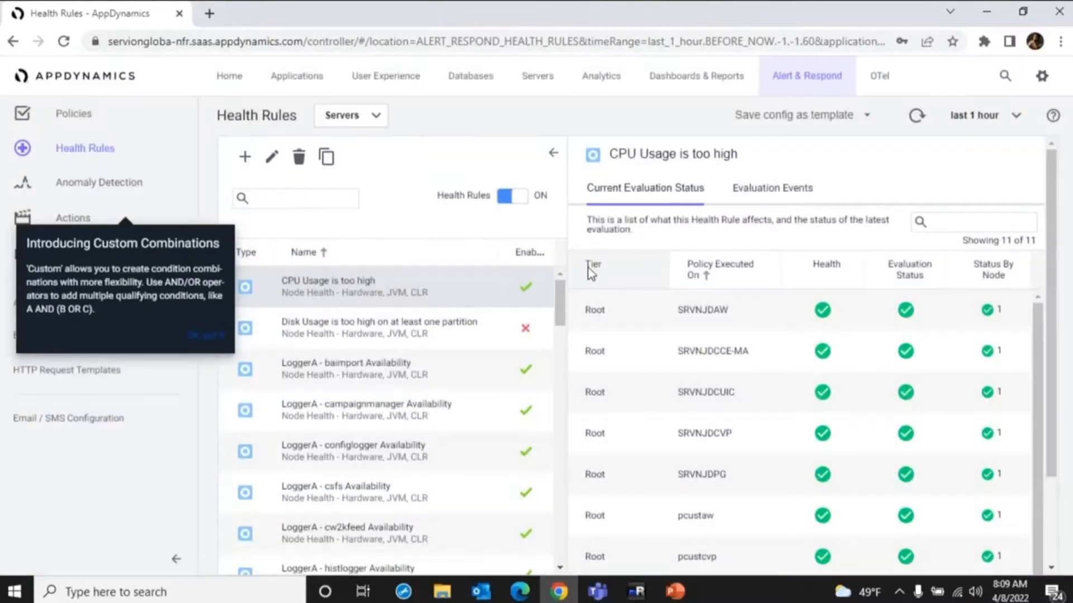
- Return to the list of all monitored servers and dismiss the Custom Combinations tip
left_click(553, 84)
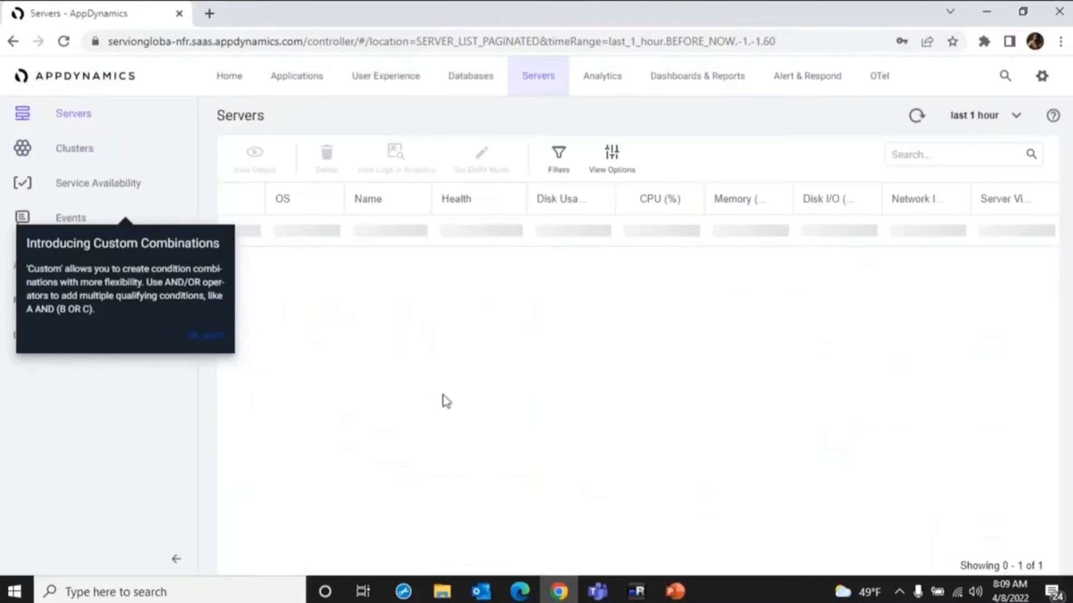
scroll(1053, 285, "down", 1)
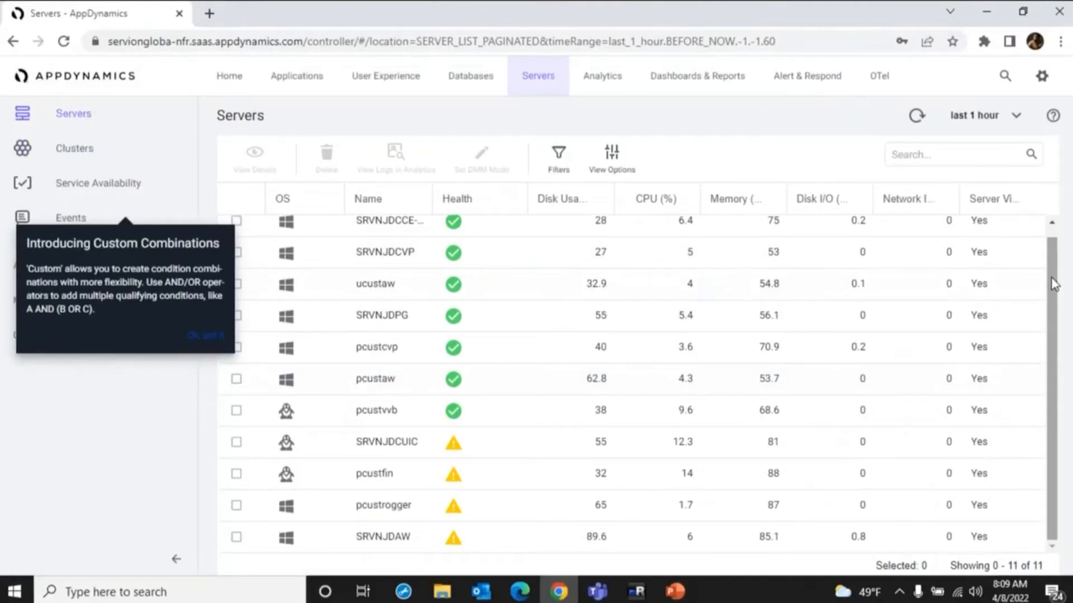
left_click(205, 336)
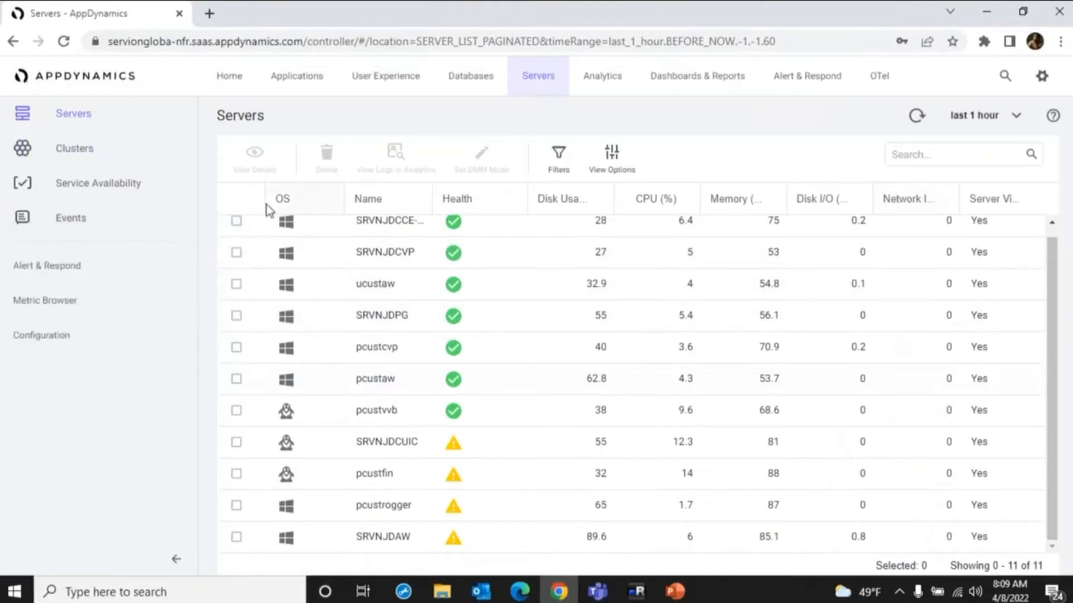
- Open the CCE application dashboard for the last 2 weeks and review its health summaries and transaction scorecard beside the flow map
left_click(301, 76)
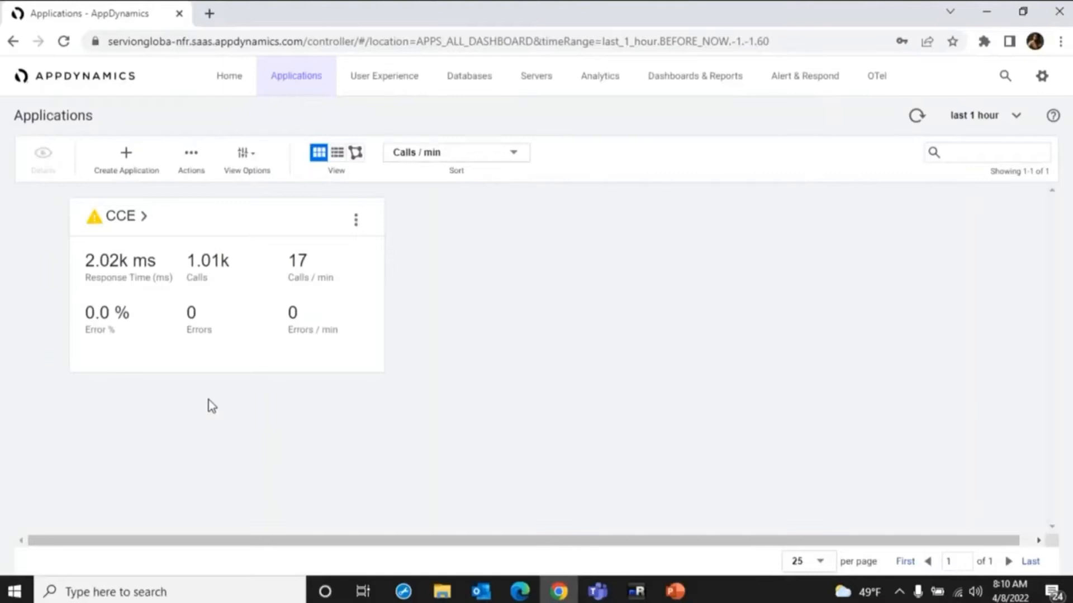
left_click(124, 216)
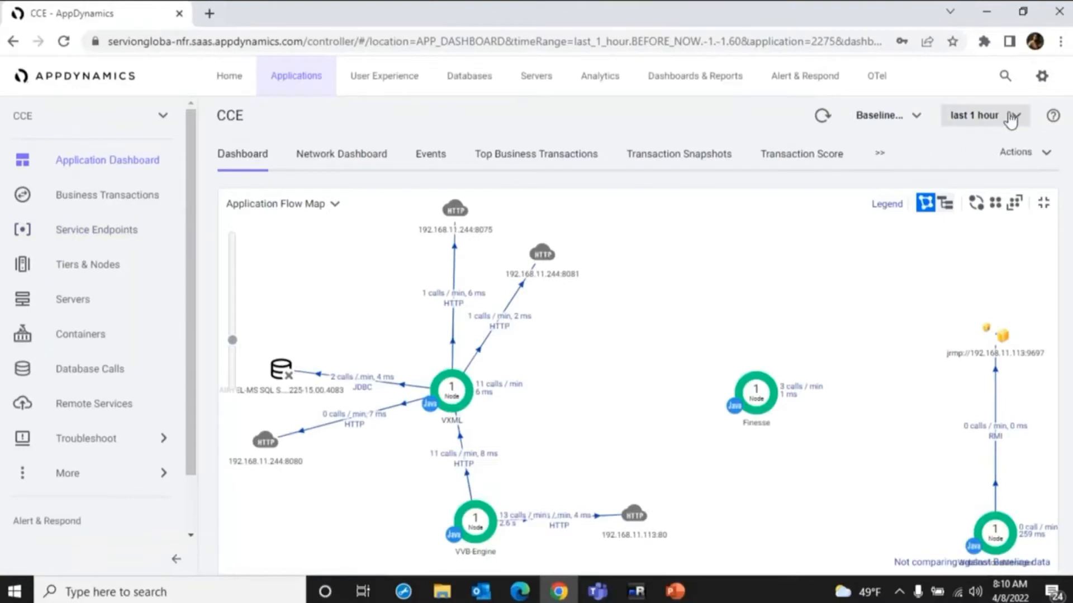
left_click(1011, 115)
left_click(934, 460)
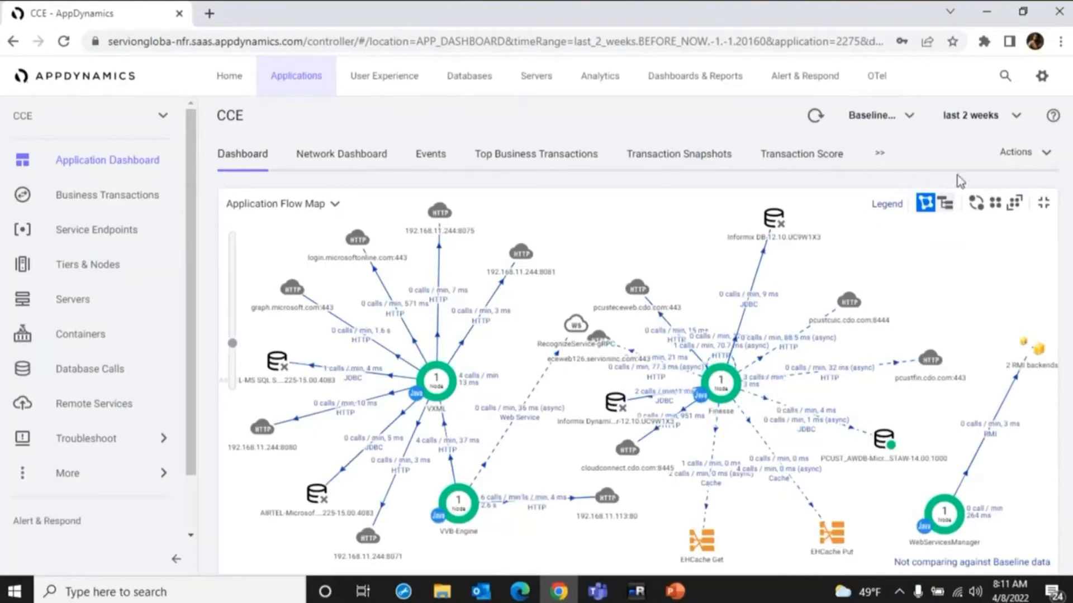
left_click(1042, 203)
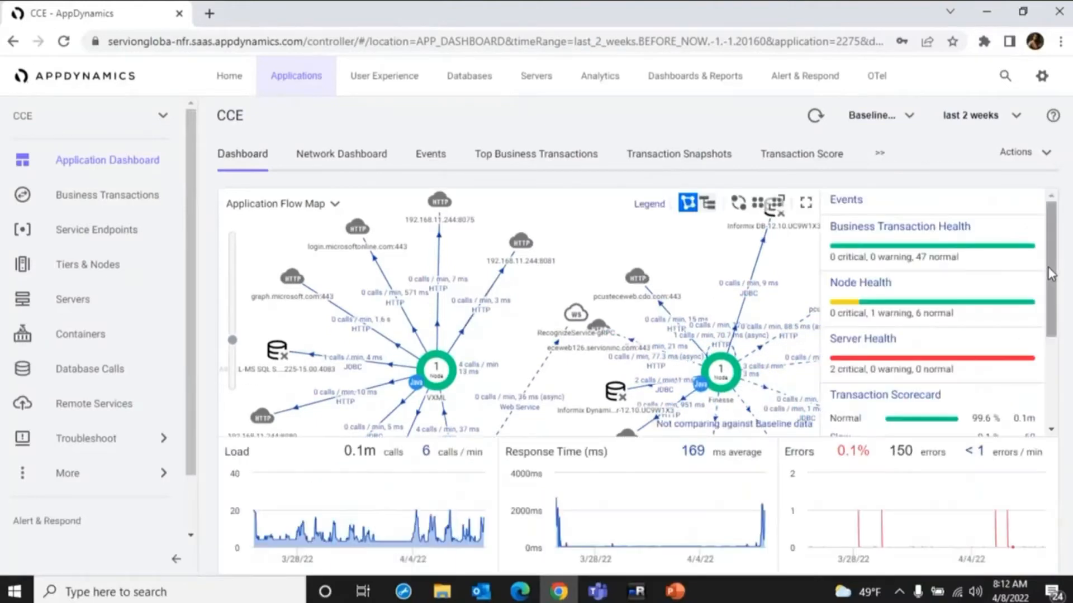
left_click_drag(1048, 273, 1038, 335)
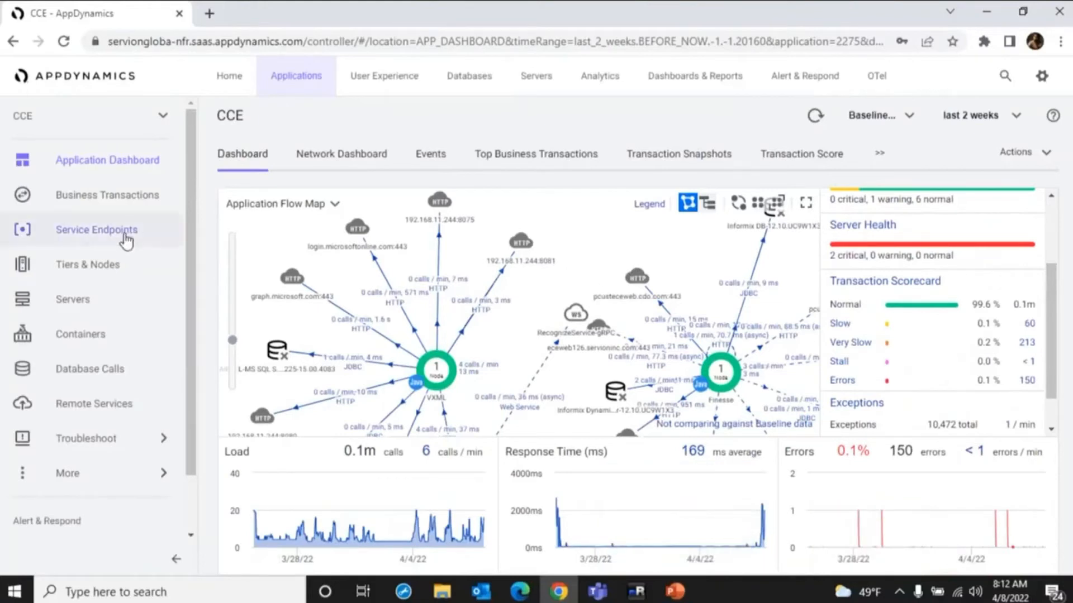
- Open the CCE application's tiers and nodes, and expand the tiers from WebServicesManager through Finesse to inspect their nodes
left_click(113, 264)
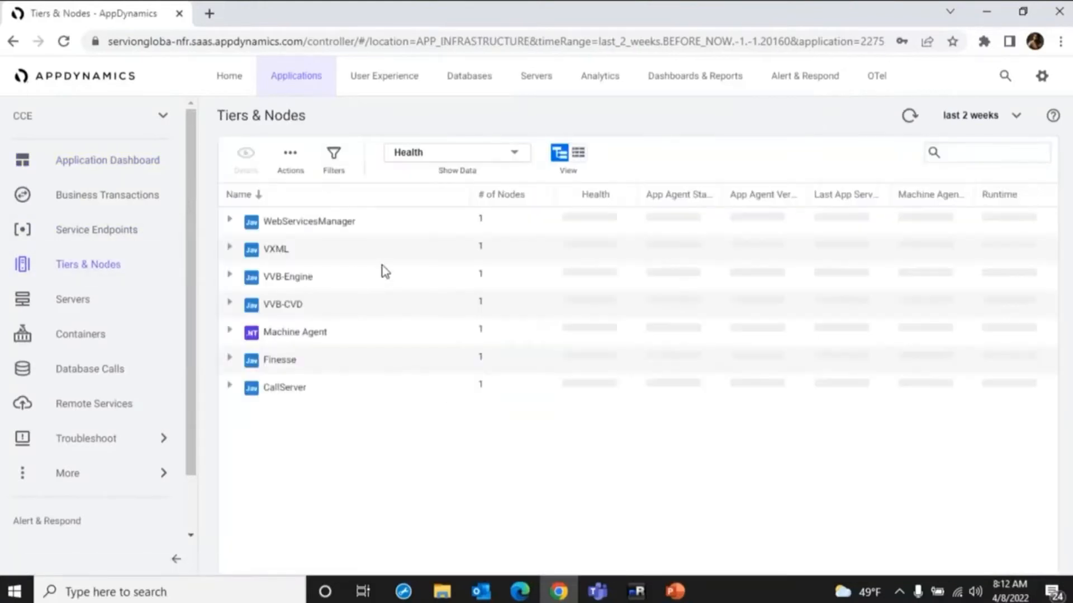
left_click(236, 221)
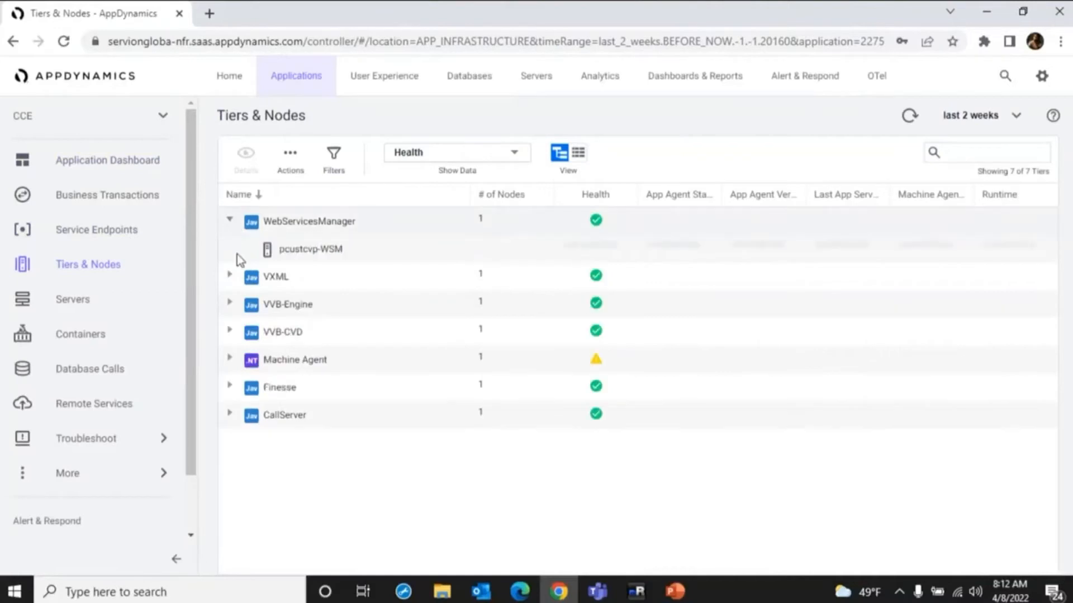
left_click(233, 279)
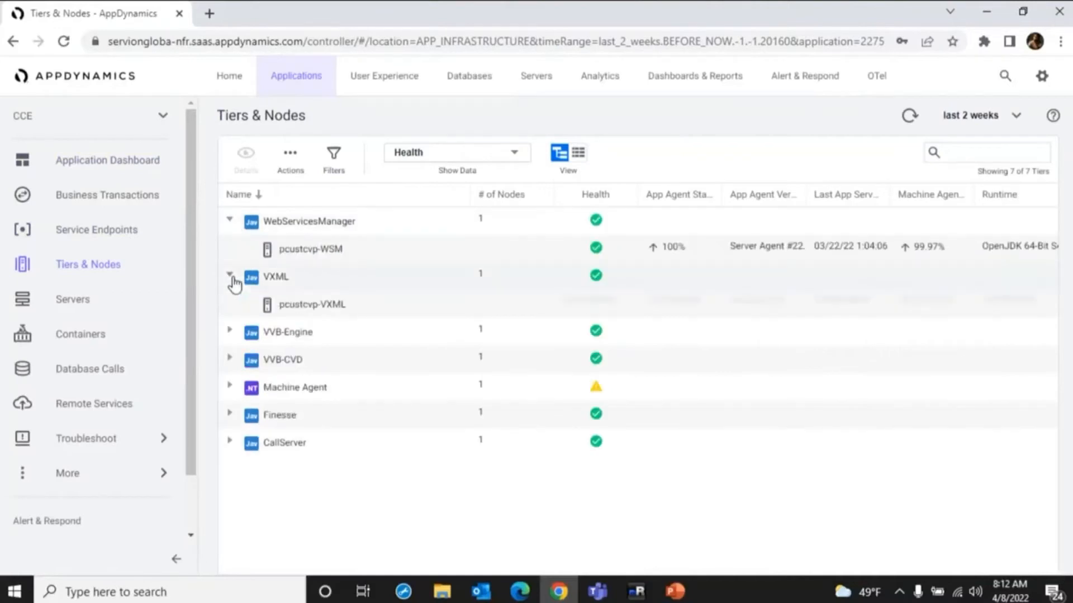
left_click(230, 332)
left_click(231, 391)
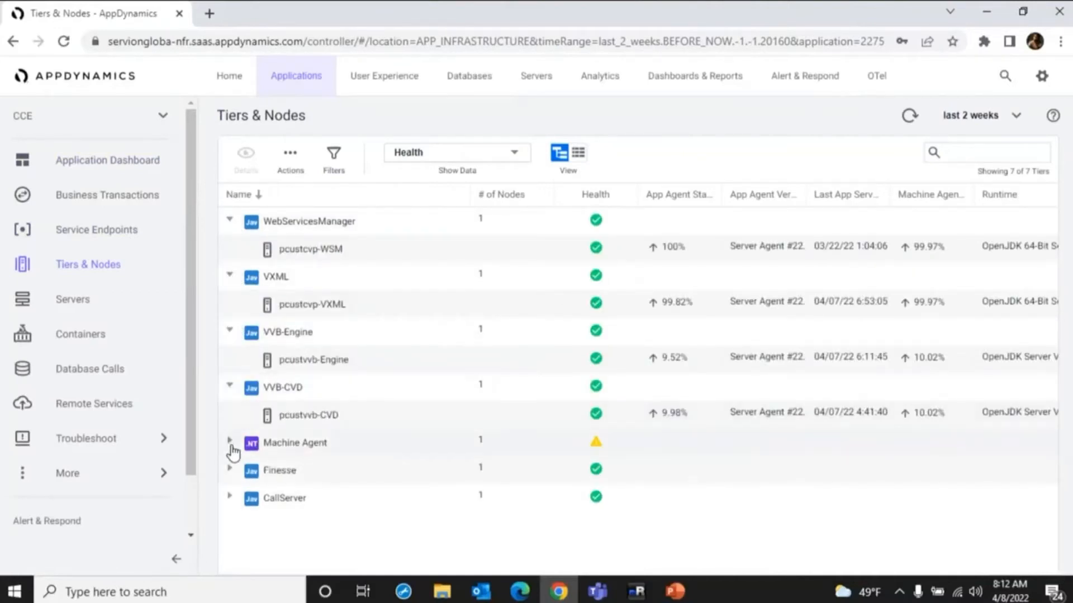
left_click(229, 442)
left_click(231, 499)
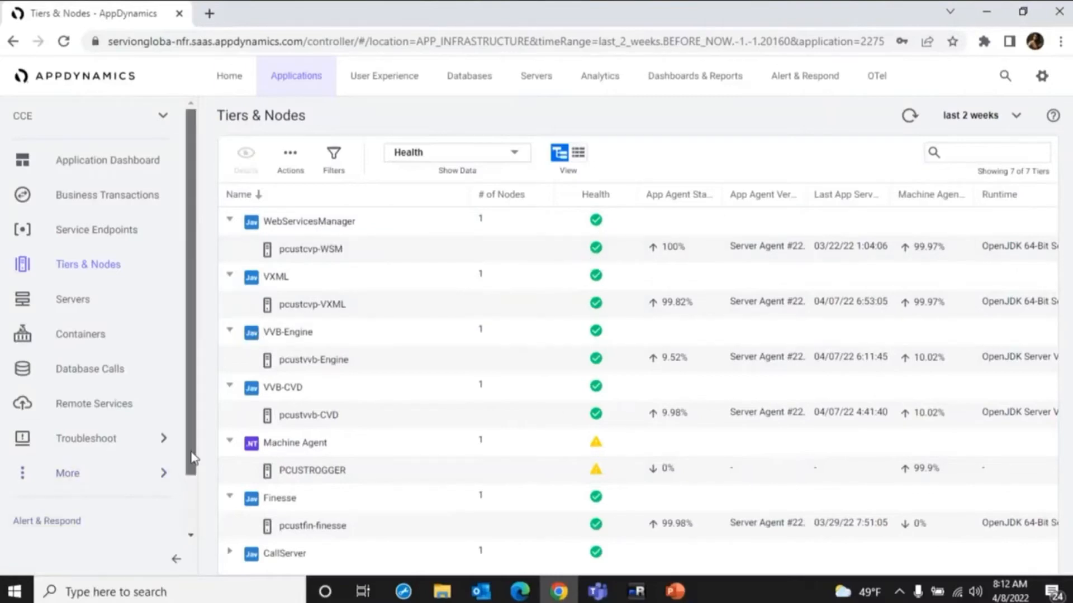
- Open the CCE metric browser and expand Application Infrastructure Performance for Finesse through Custom Metrics to Performance Monitor
scroll(175, 526, "down", 1)
left_click(86, 495)
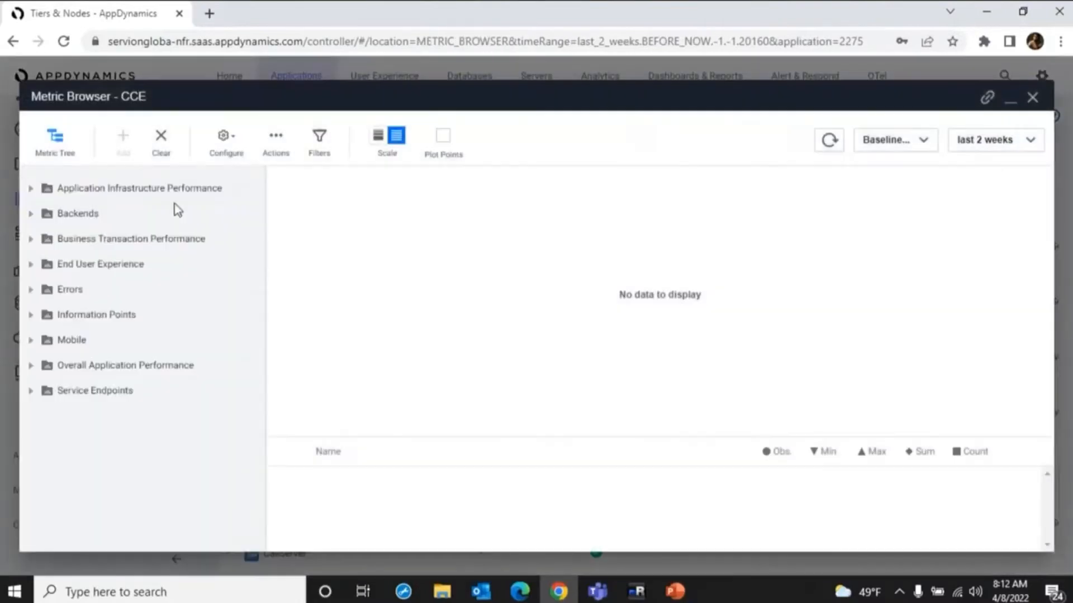
left_click(30, 188)
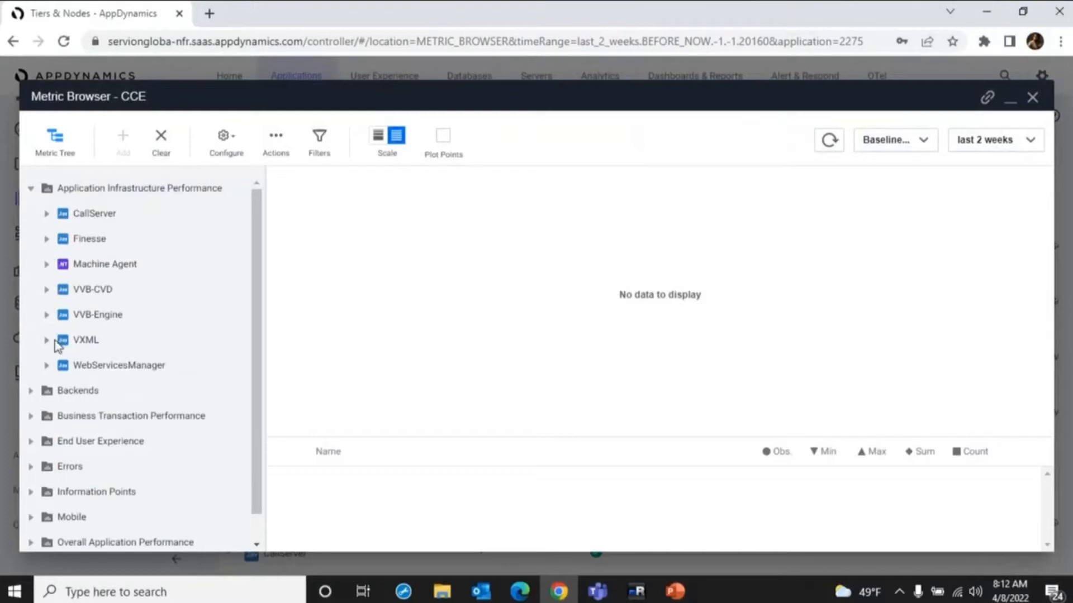
left_click(46, 238)
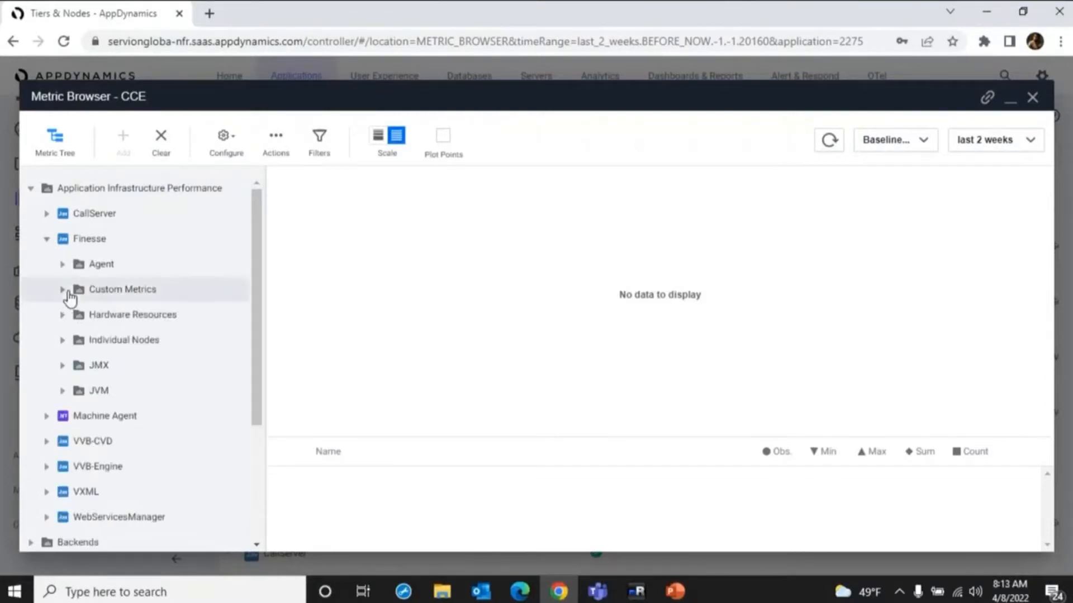
left_click(64, 290)
left_click(79, 314)
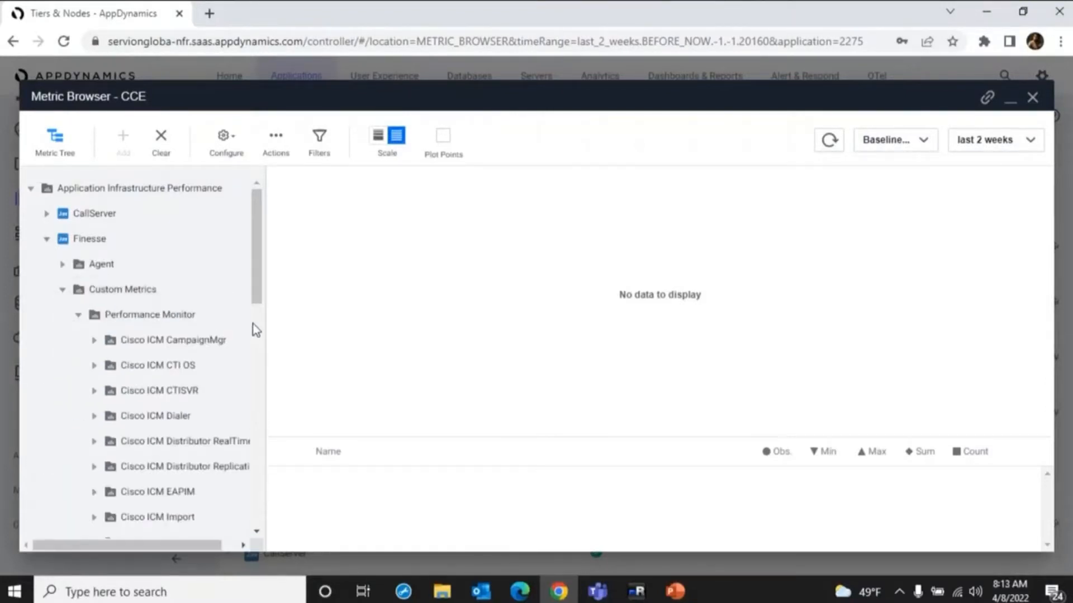
- Look through the Performance Monitor categories, expand the Cisco ICM Dialer metrics, and close the metric browser
left_click_drag(253, 292, 257, 375)
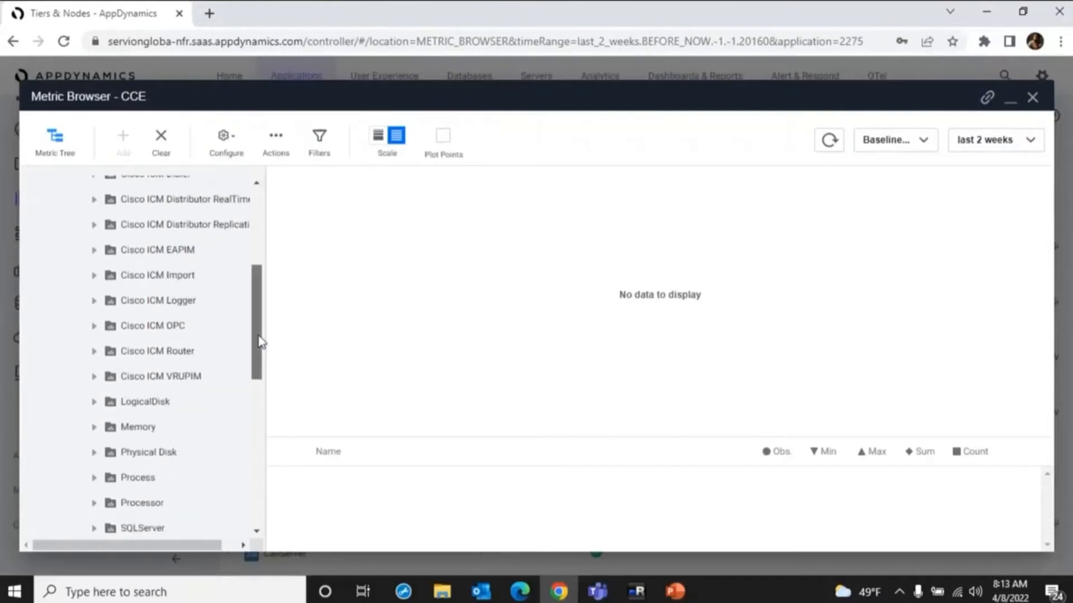
left_click_drag(260, 348, 260, 344)
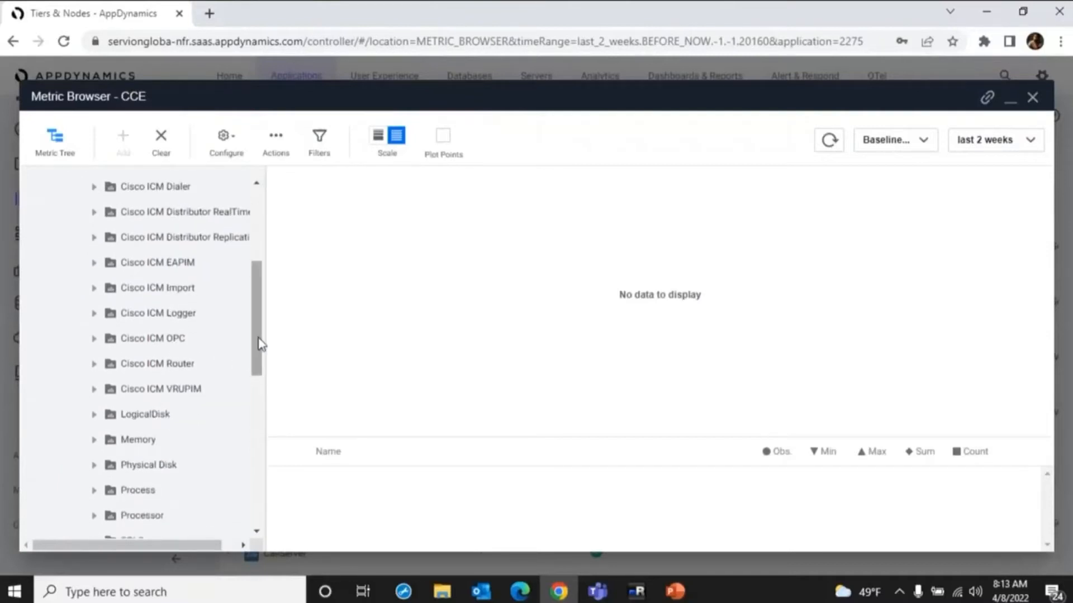
scroll(256, 338, "up", 1)
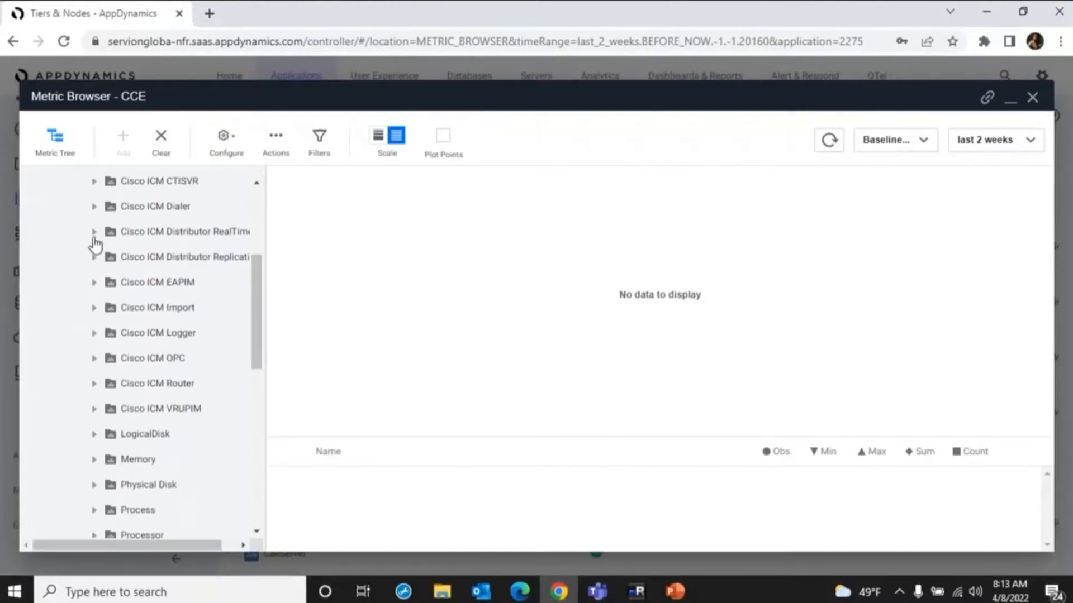
left_click(96, 216)
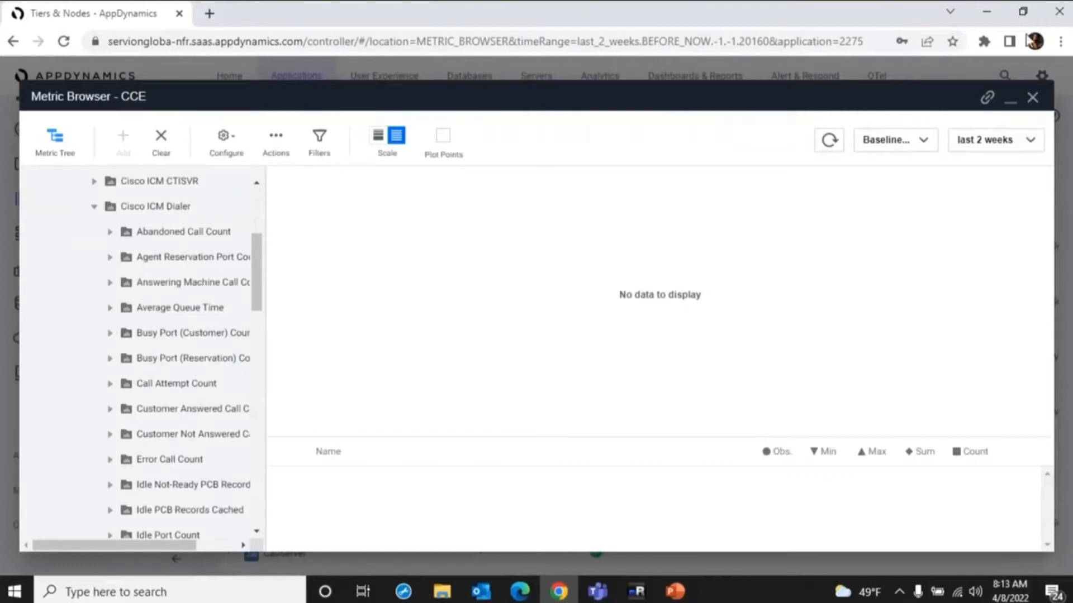
left_click(1033, 99)
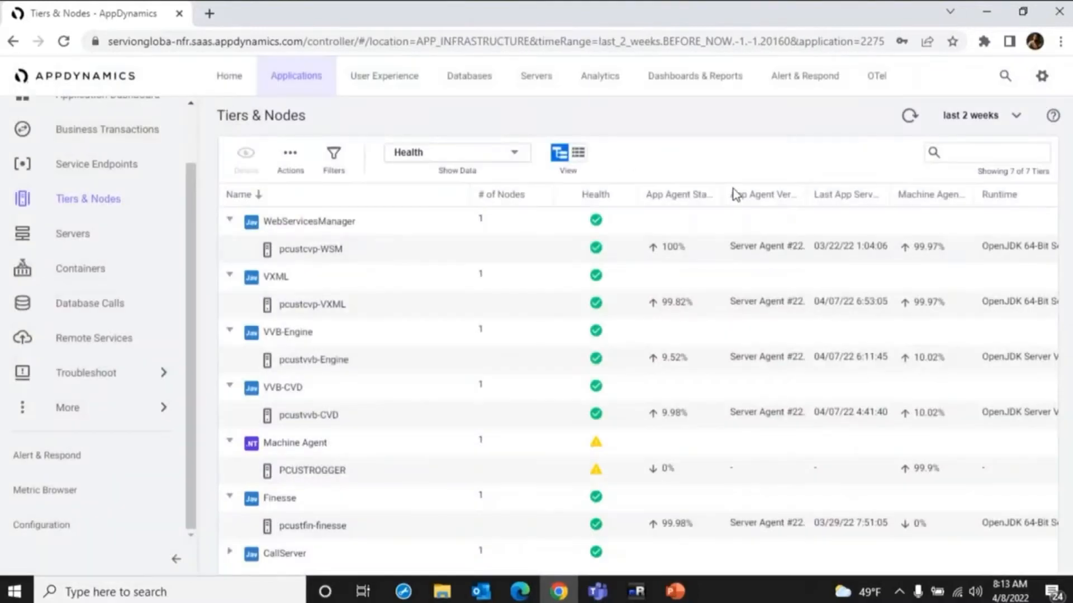
- Open the ICM - Services custom dashboard and dismiss the introduction to new dashboard features
left_click(715, 90)
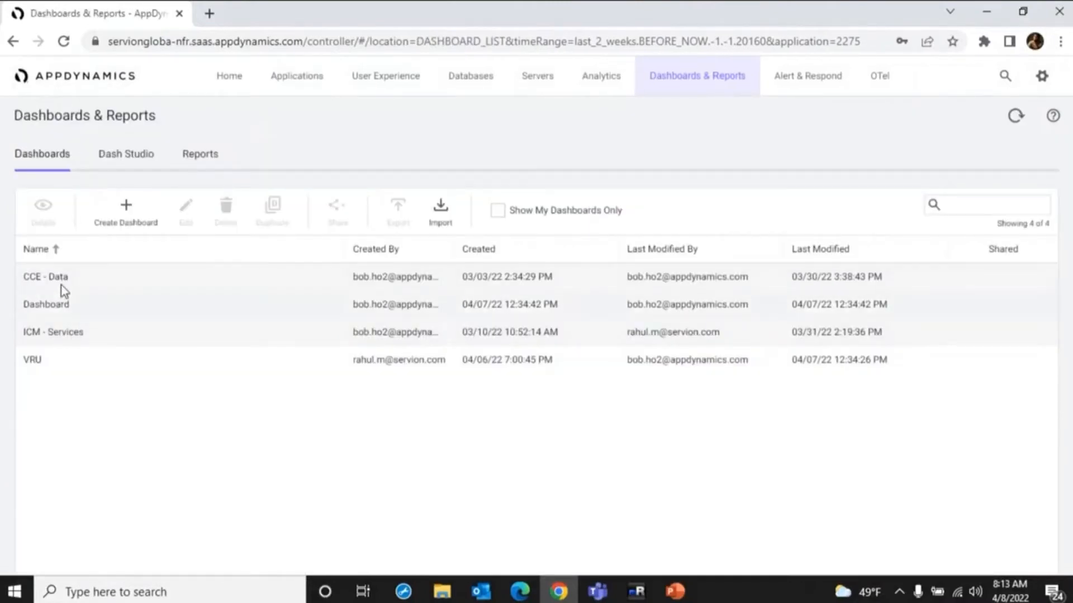
left_click(50, 333)
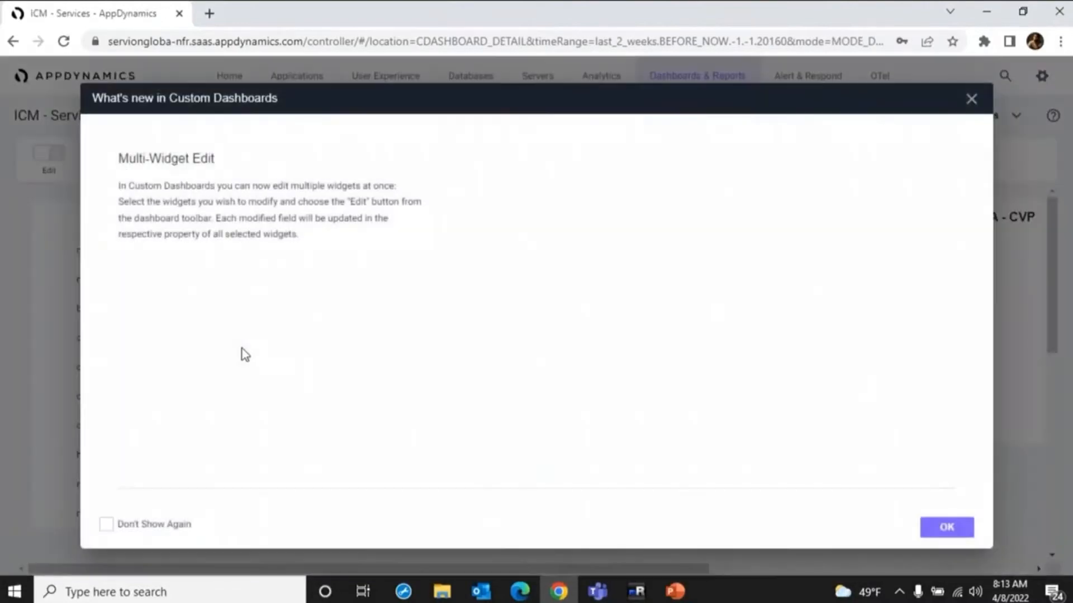
left_click(969, 100)
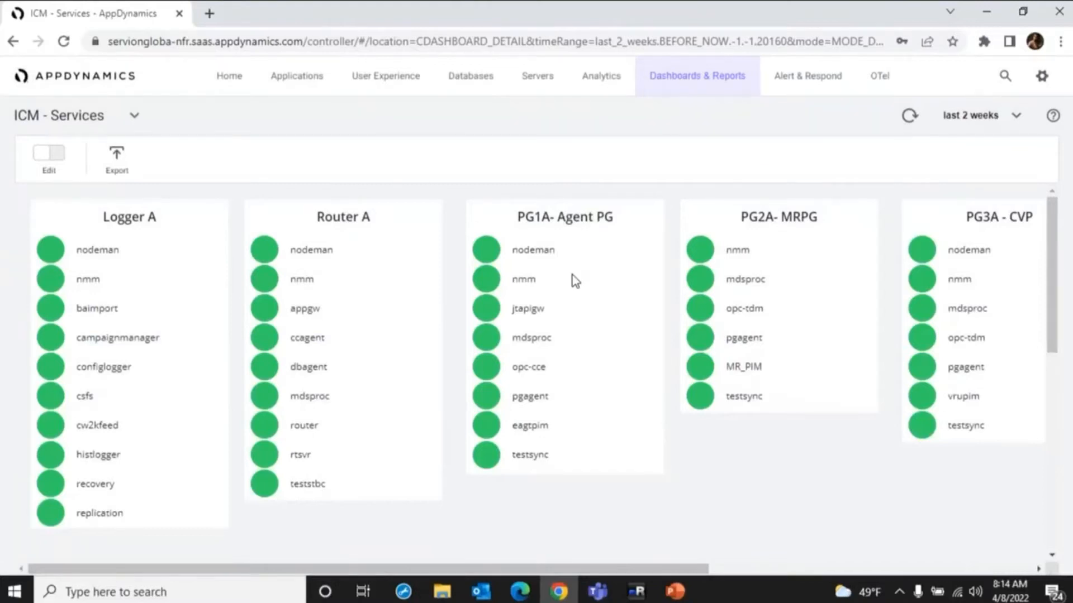
- Return to the dashboard list, open the CCE - Data dashboard and set its time range to 3 days
left_click(664, 93)
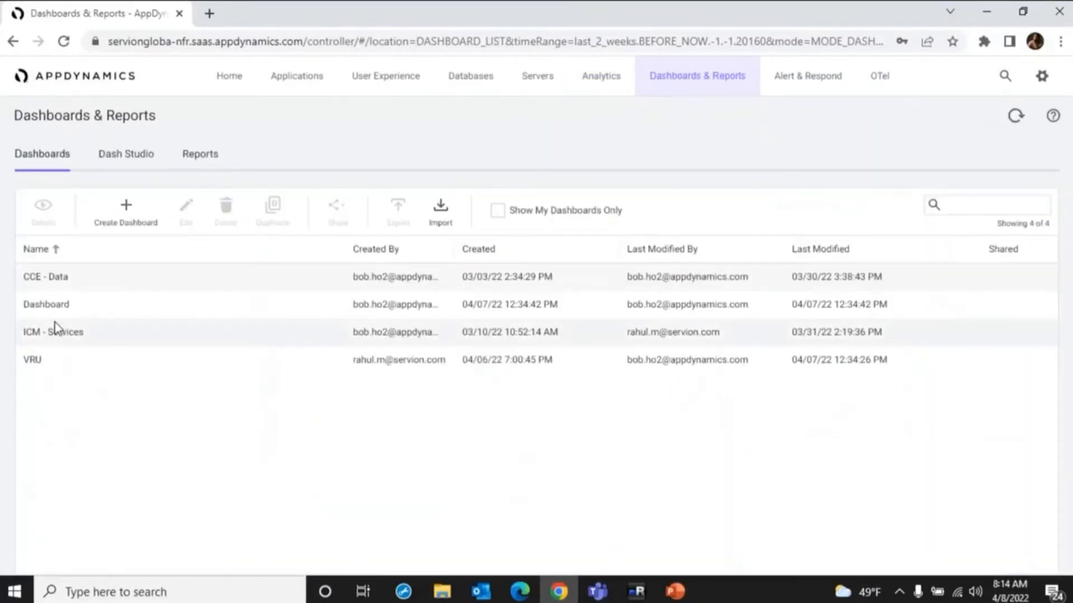
double_click(55, 280)
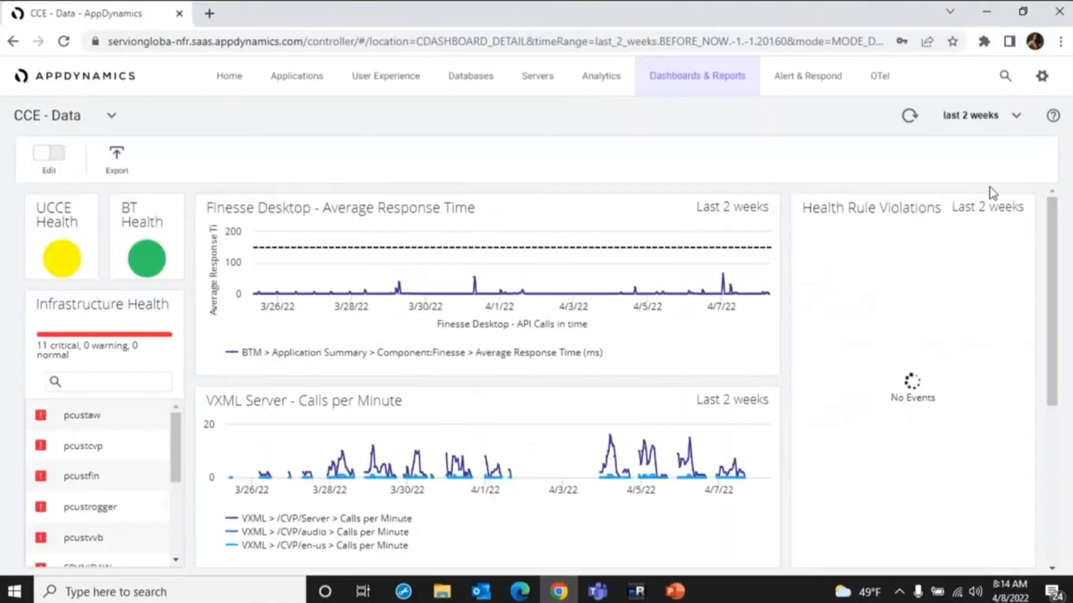
left_click(1016, 118)
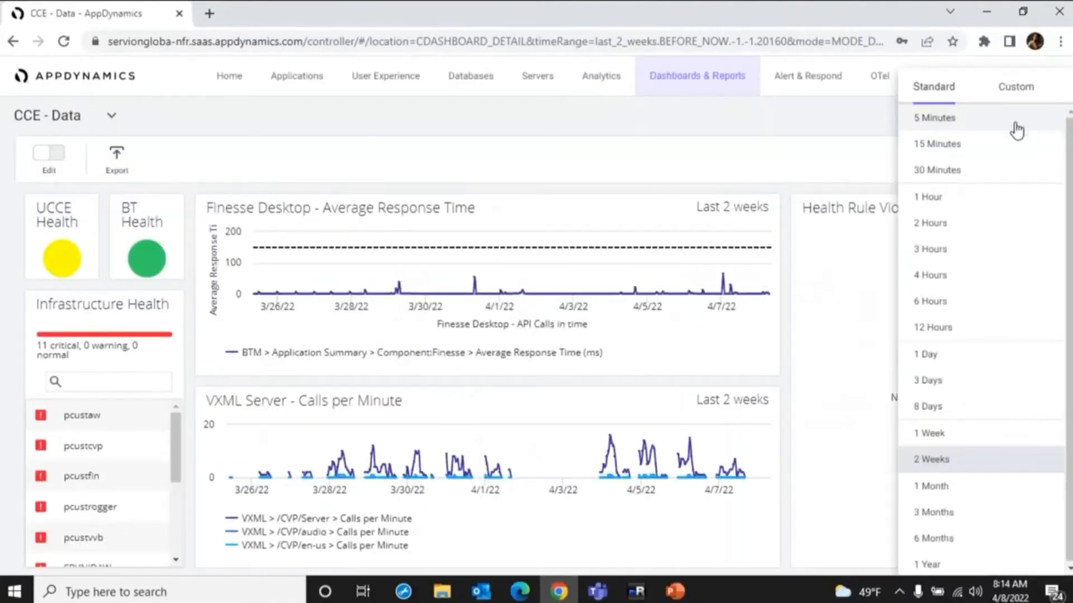
left_click(933, 383)
- Examine the CCE - Data dashboard's UCCE and BT health, response time, call, CPU utilization and network IO widgets
mouse_move(66, 263)
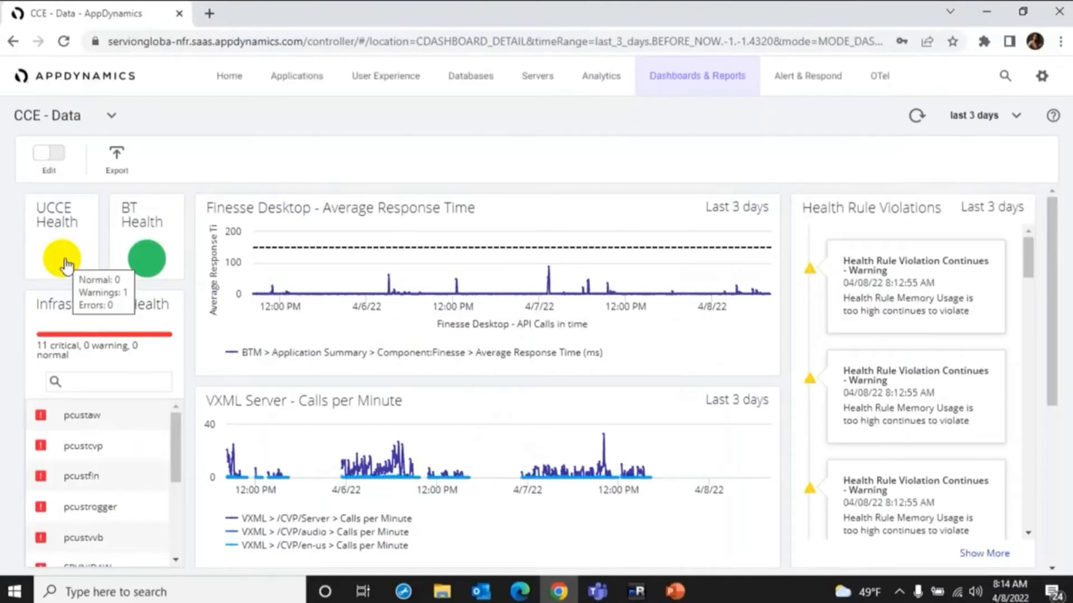
mouse_move(158, 250)
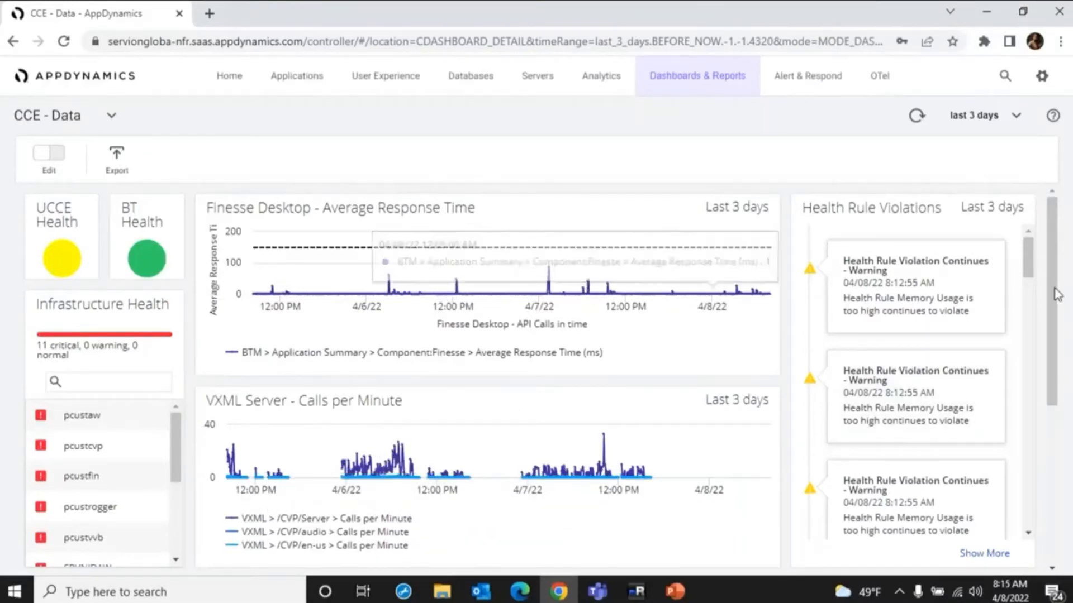
left_click_drag(1054, 300, 1032, 324)
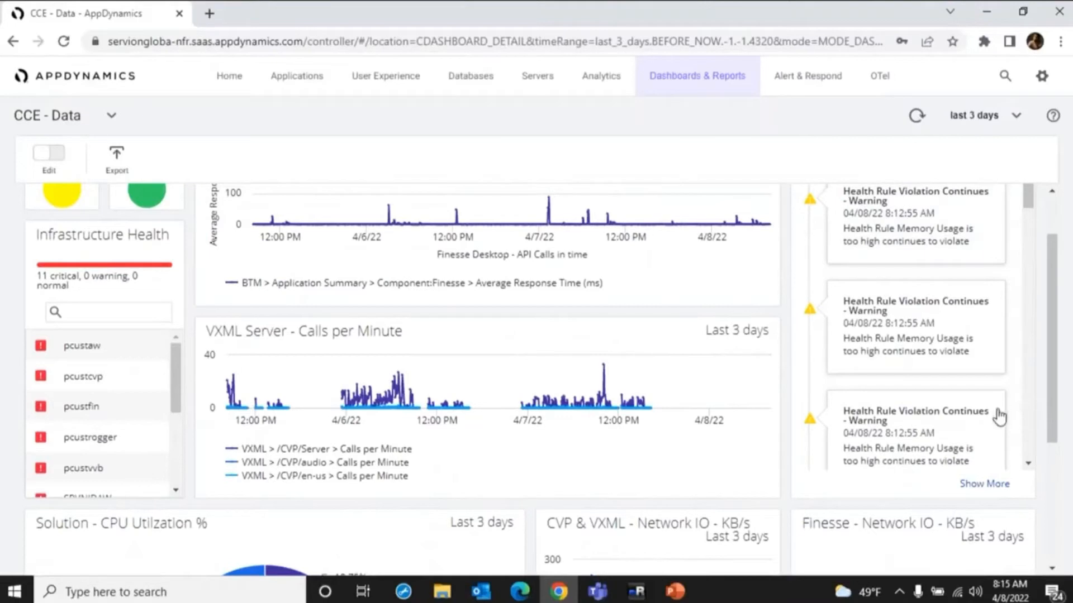
left_click_drag(1048, 393, 1060, 540)
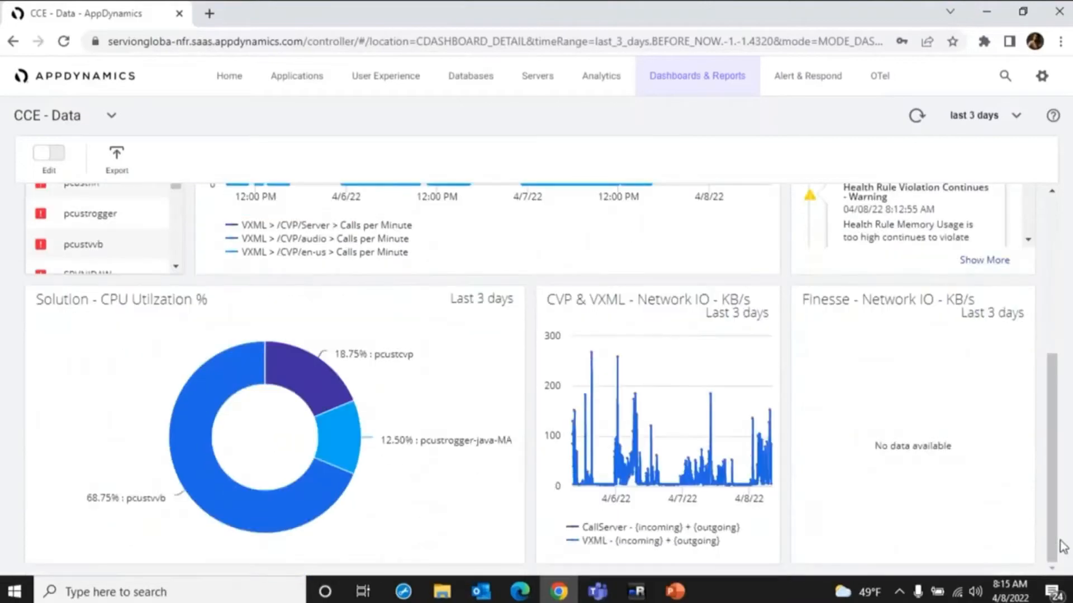
mouse_move(670, 468)
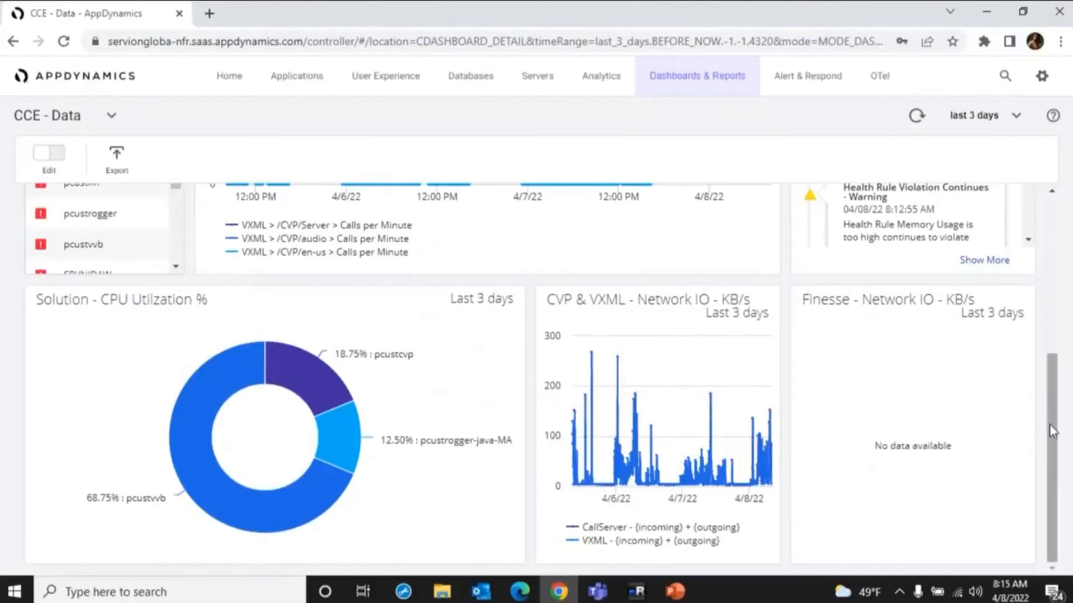
- Open Analytics, dismissing its introduction to new features, and limit the transaction summary to the CCE application
left_click_drag(1052, 432, 968, 184)
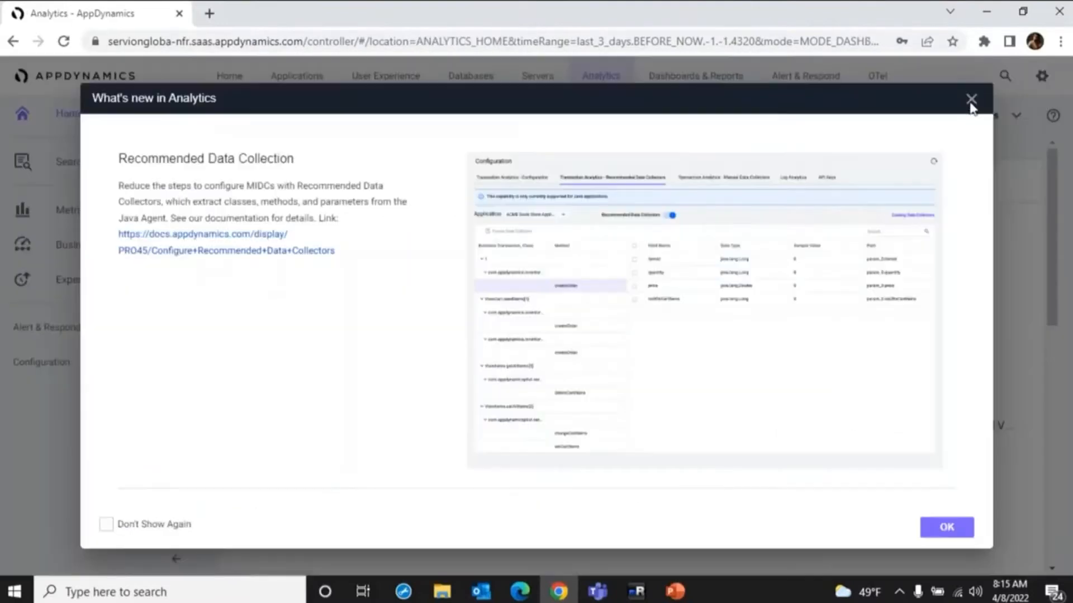
left_click(971, 99)
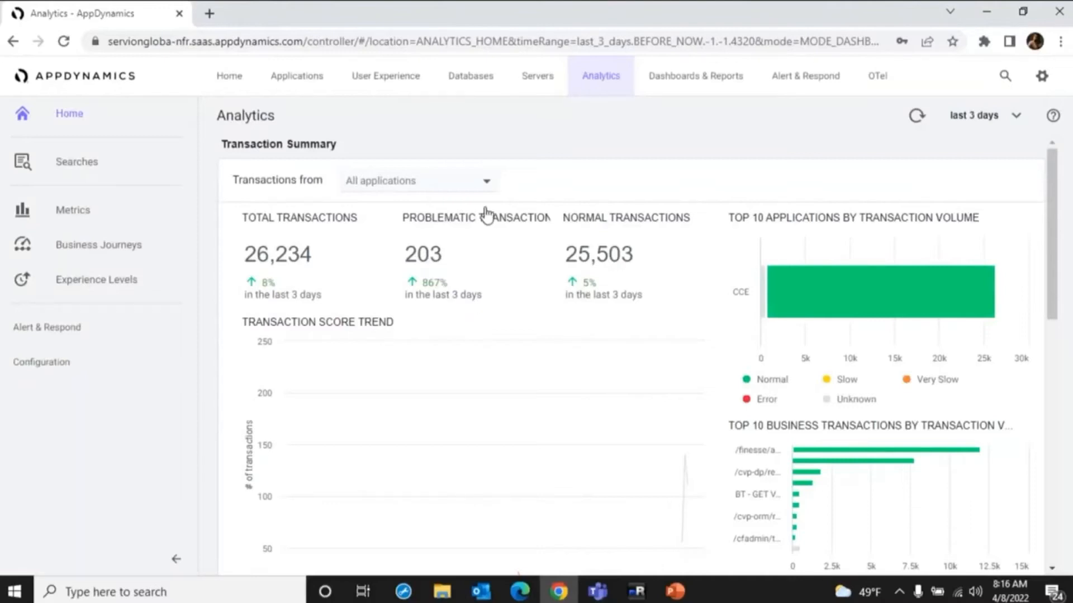
left_click(486, 189)
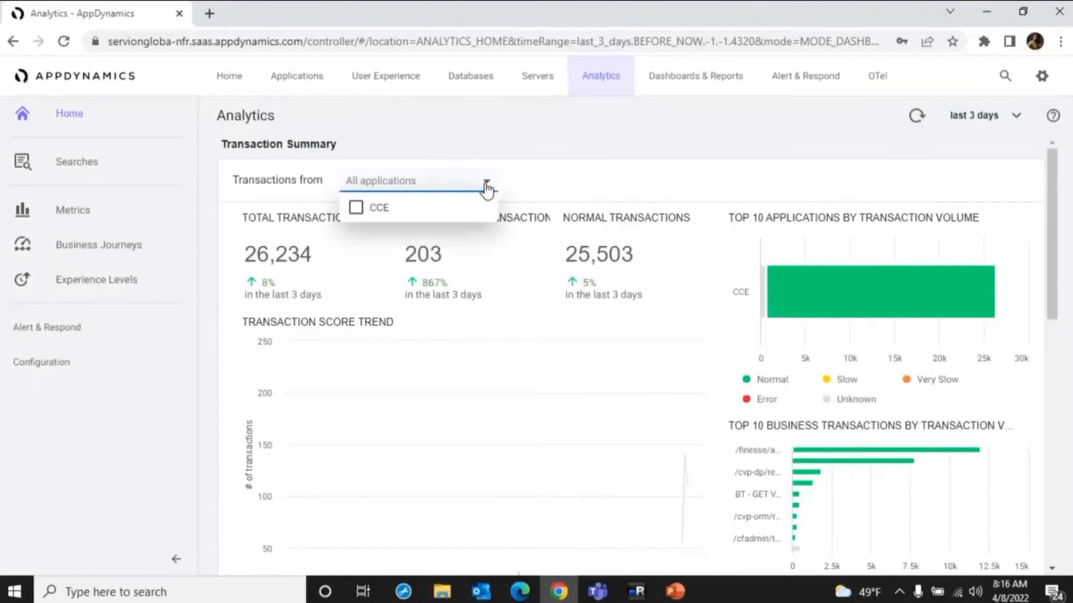
left_click(356, 208)
- Open the saved analytics search "VXML Error" to review its transactions
left_click(83, 165)
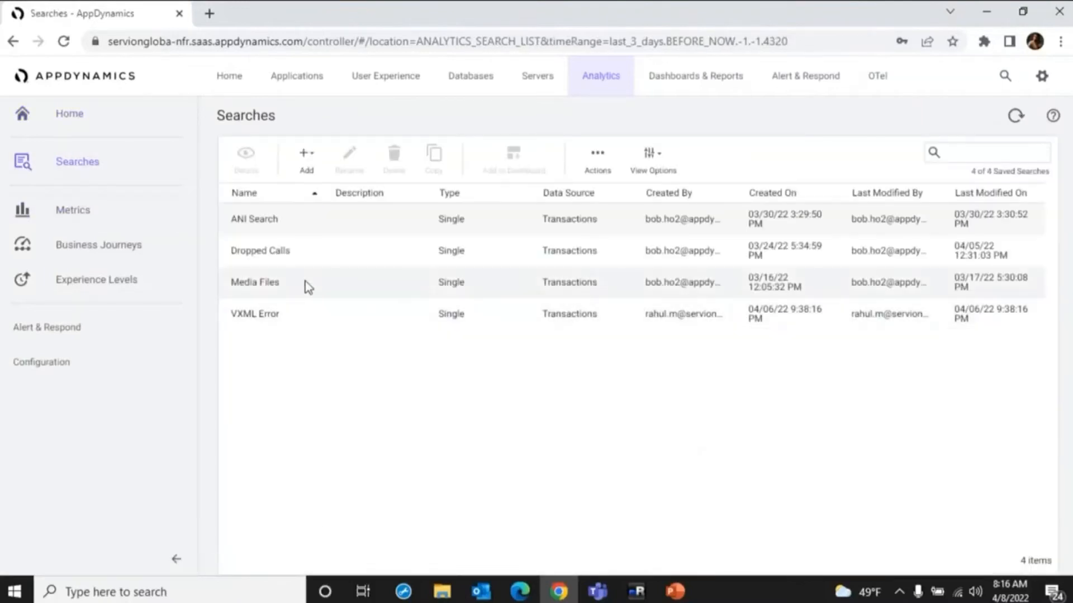
double_click(278, 317)
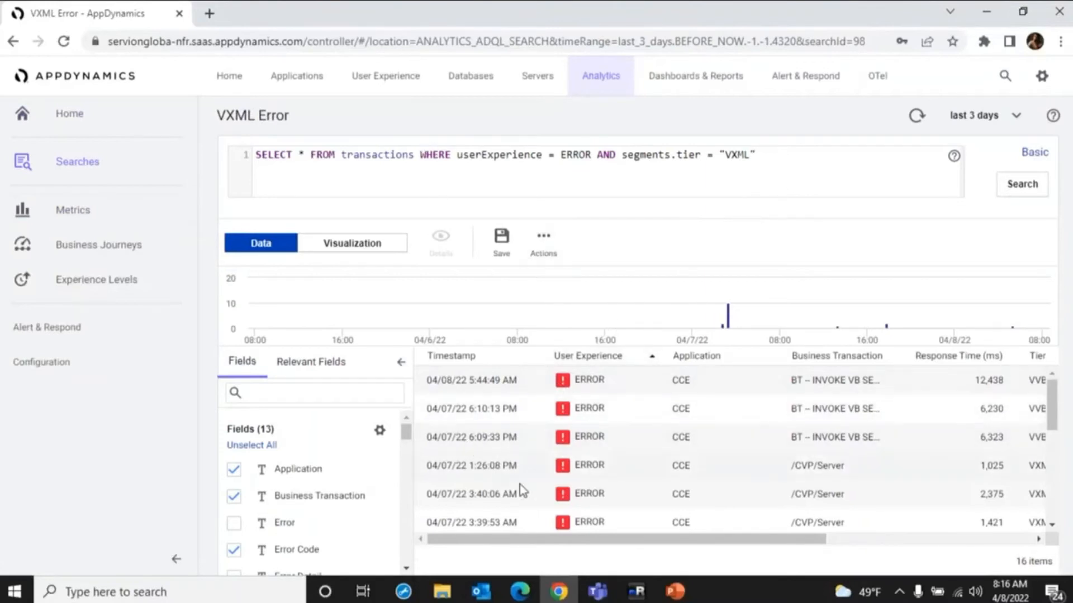
- Open the /CVP/Server transaction that has a java.net.ConnectException error code and examine its details and transaction data, including the error detail
left_click_drag(716, 541, 922, 542)
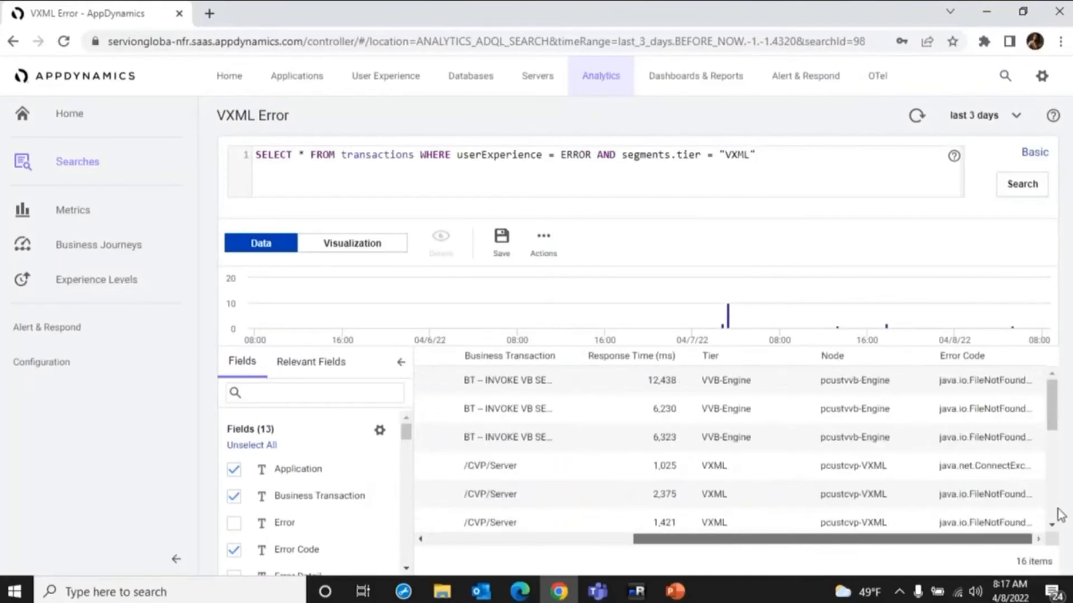
double_click(485, 470)
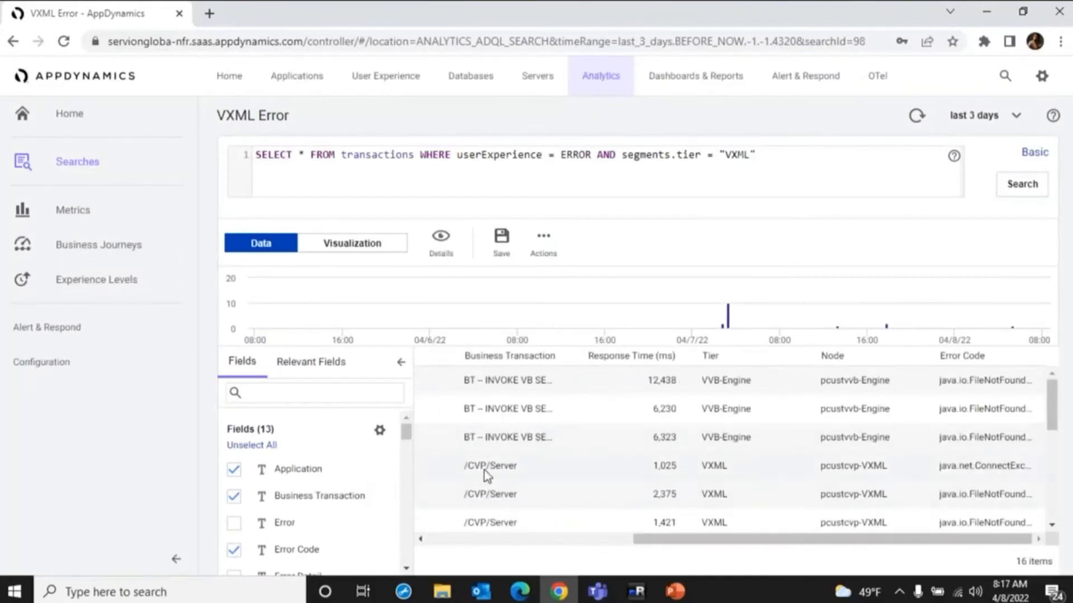
left_click(100, 333)
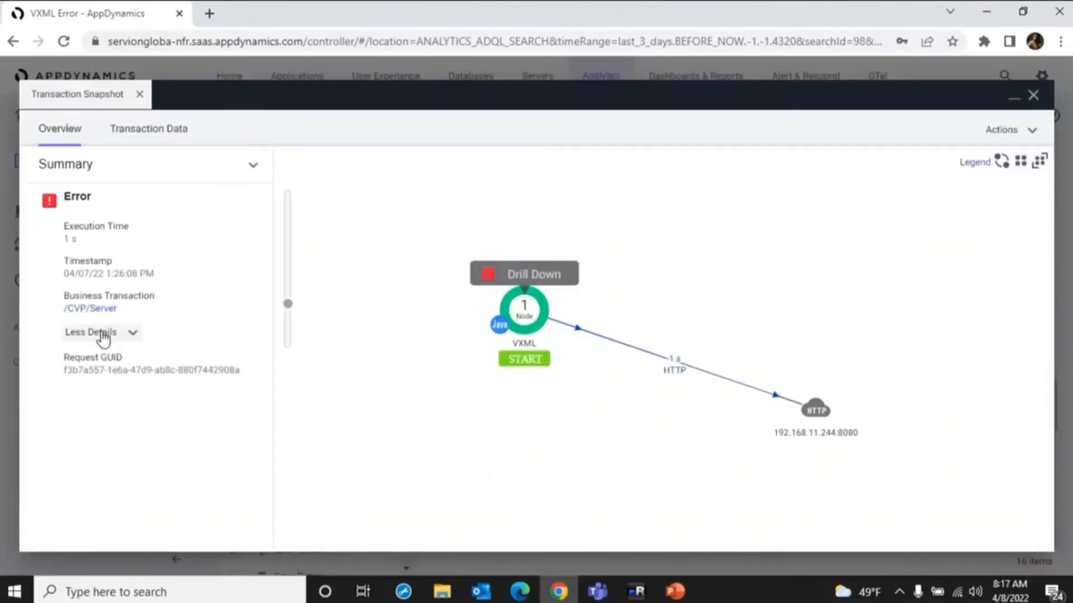
left_click(160, 139)
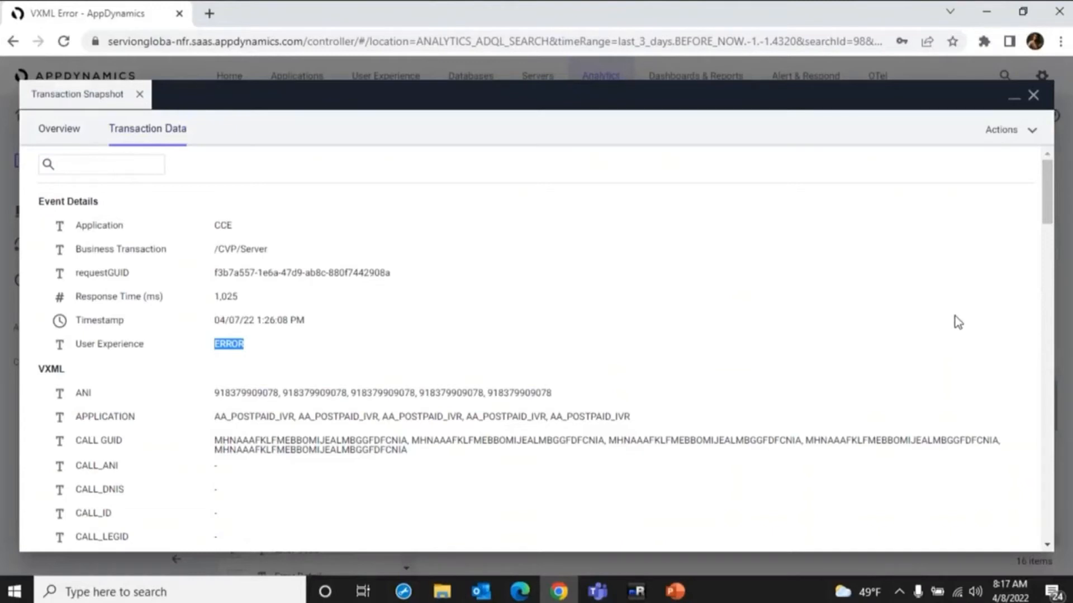
left_click_drag(1046, 220, 1046, 287)
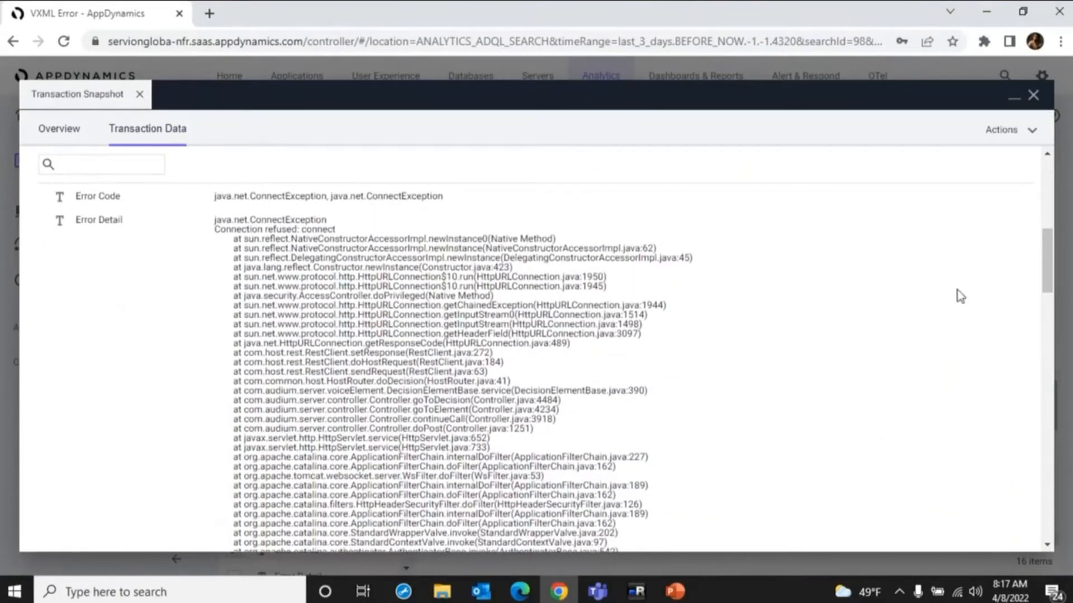
left_click_drag(1045, 274, 1052, 460)
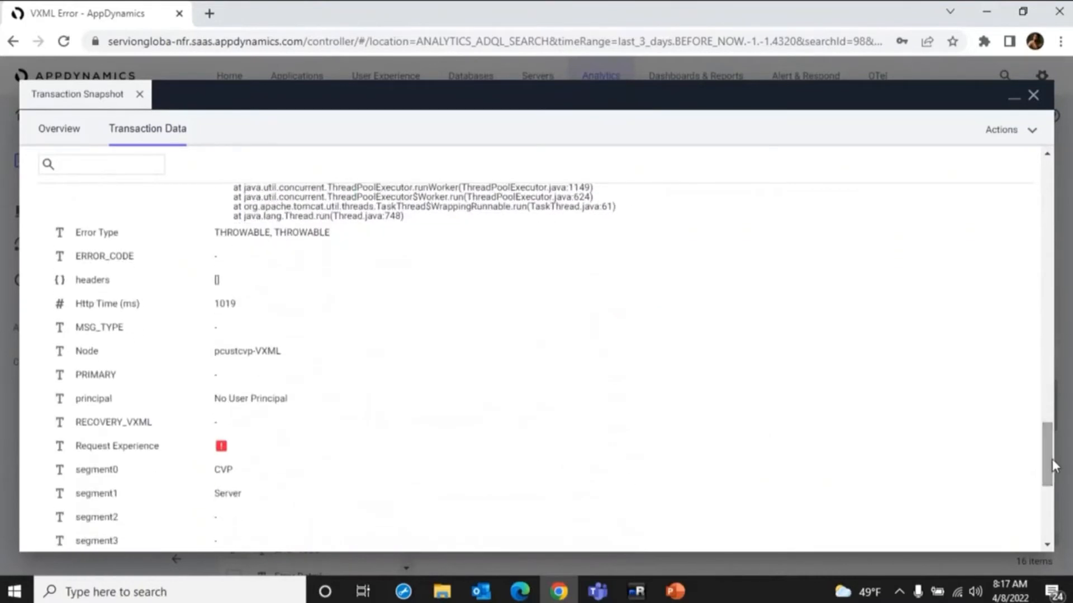
left_click(1032, 96)
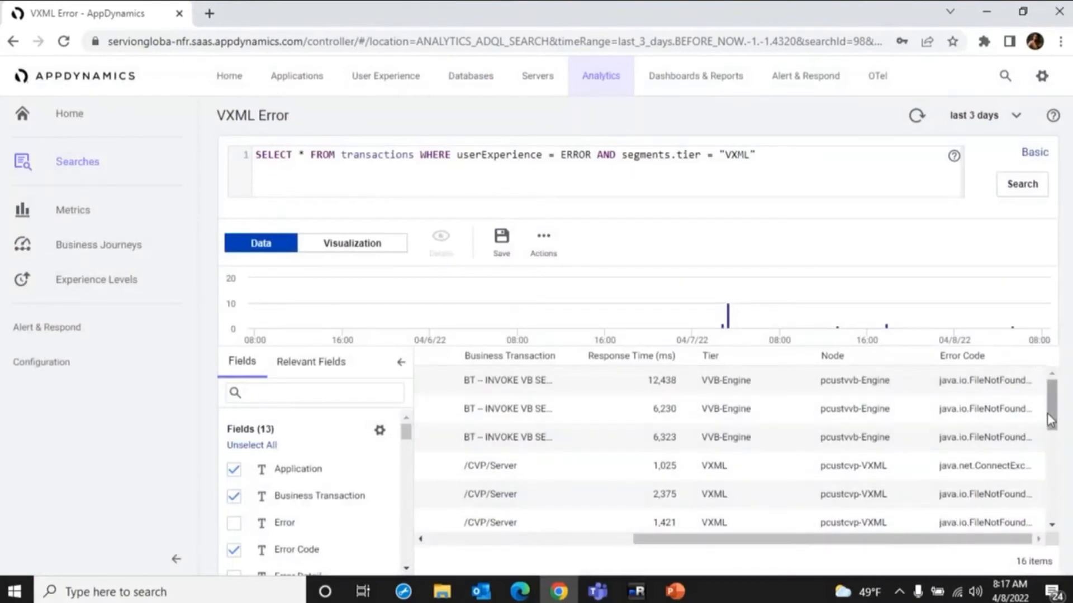
- Review the remaining VXML Error results and extend the search's time range to 2 weeks
left_click_drag(1050, 420, 1051, 525)
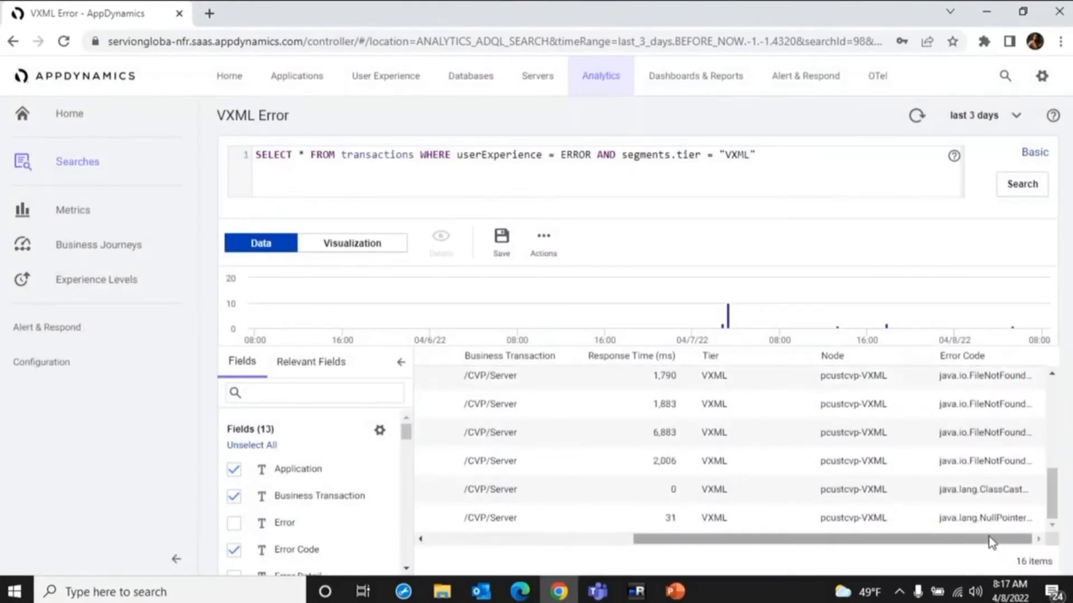
left_click_drag(991, 540, 1027, 528)
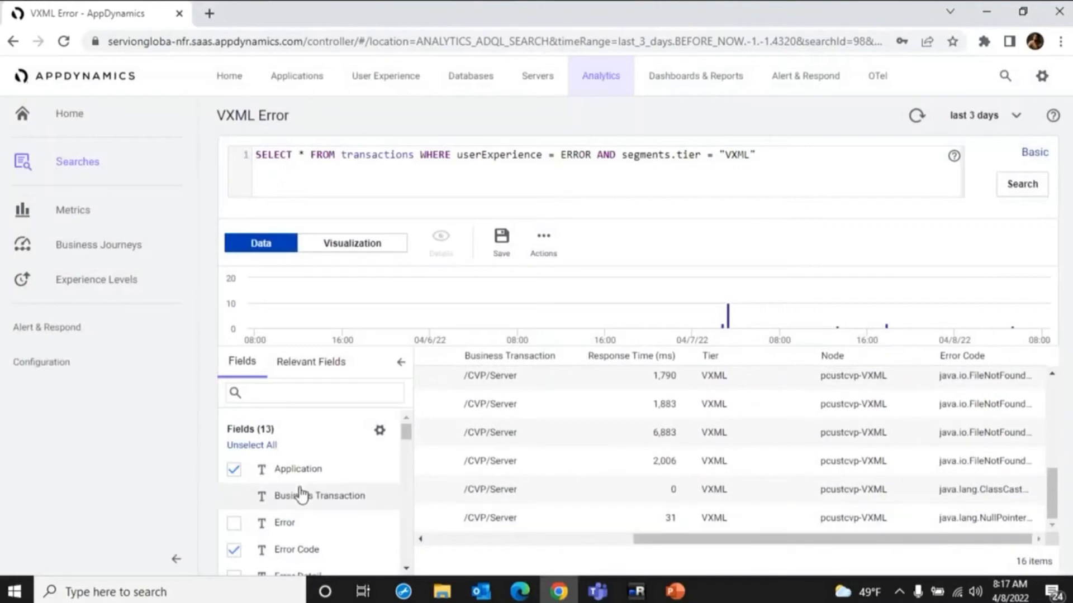
left_click(234, 496)
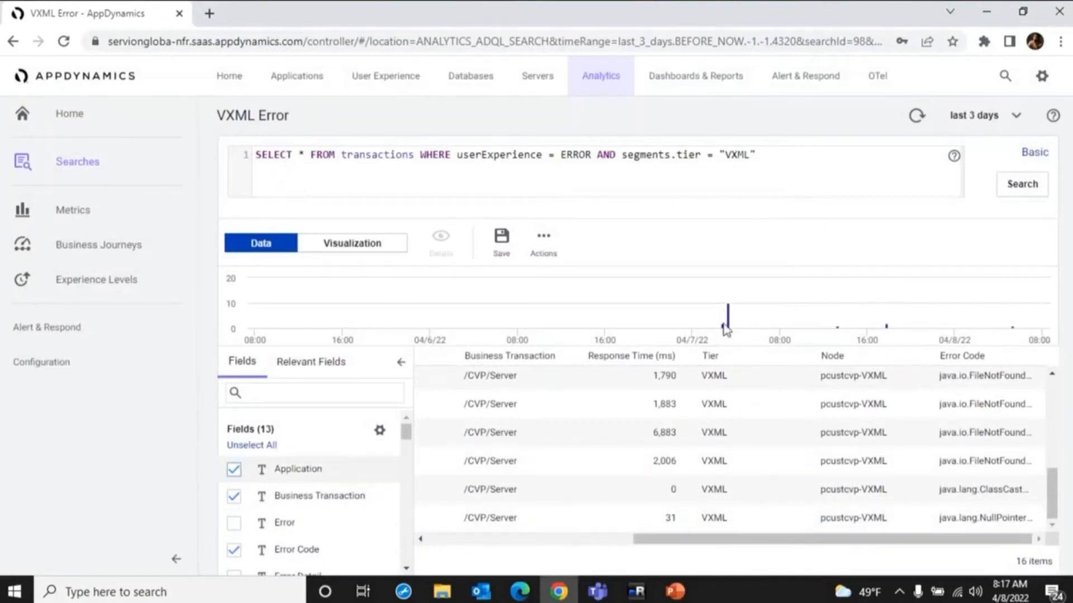
left_click(985, 116)
left_click(924, 457)
left_click_drag(1051, 430, 1069, 591)
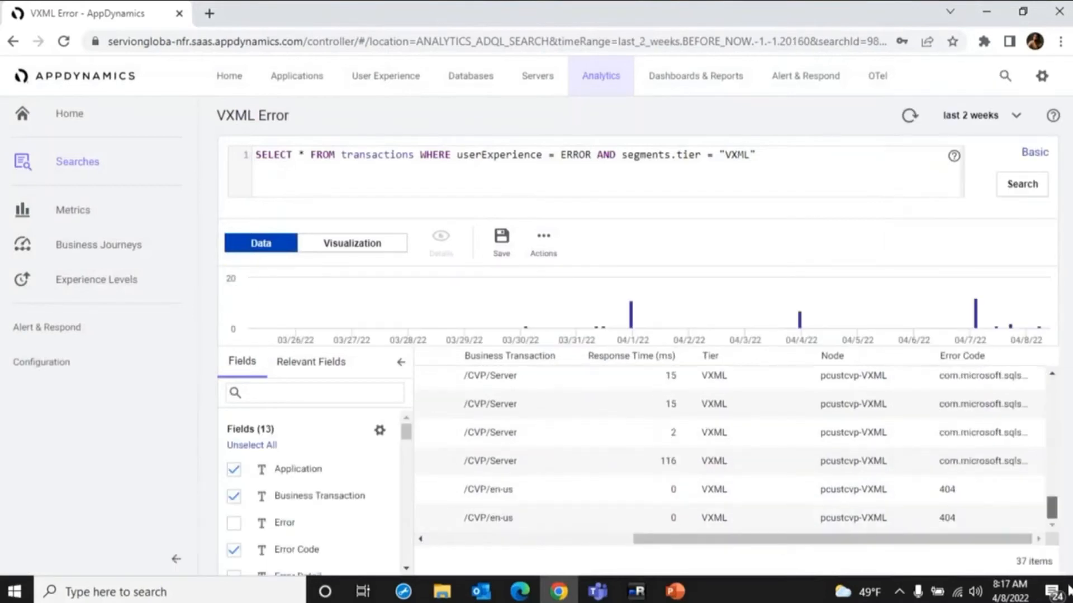
- Open the /CVP/en-us transaction of 03/31/22 with error code 404 and examine its transaction data, including the segment3 file name
left_click(687, 492)
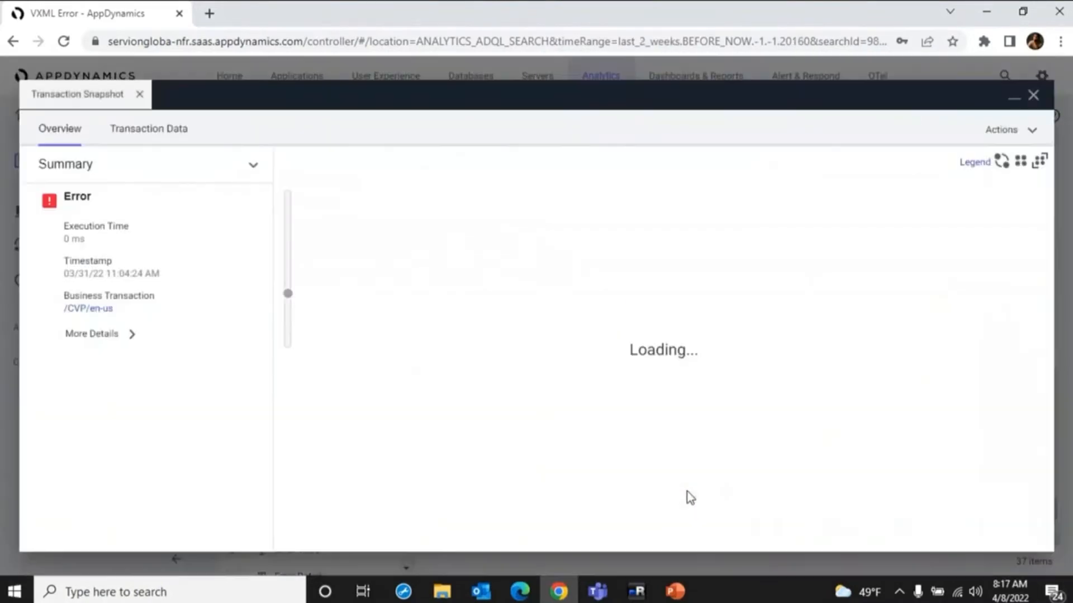
left_click(132, 333)
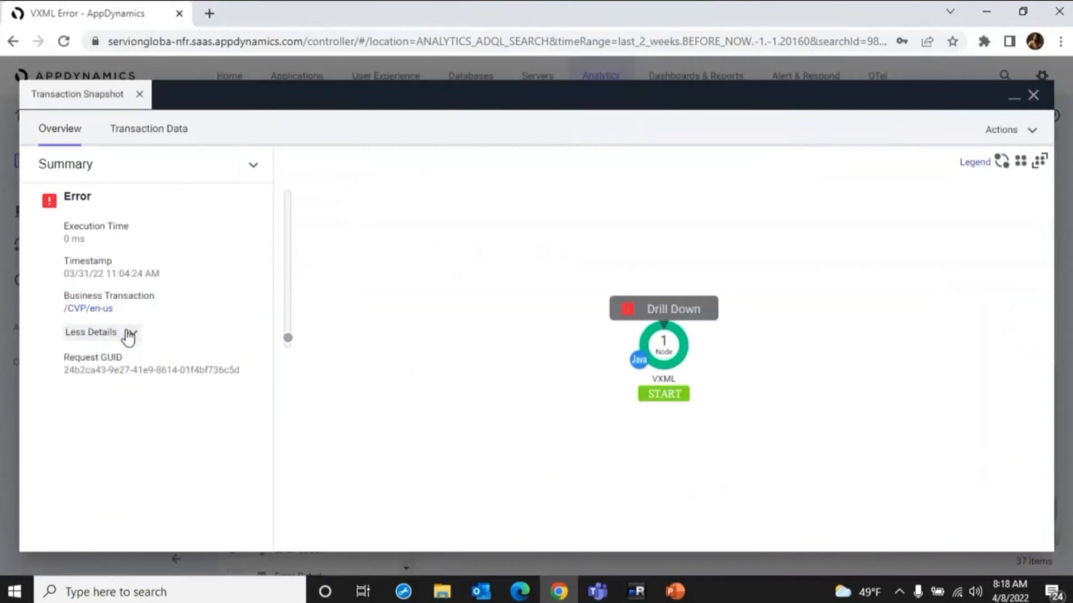
left_click(139, 137)
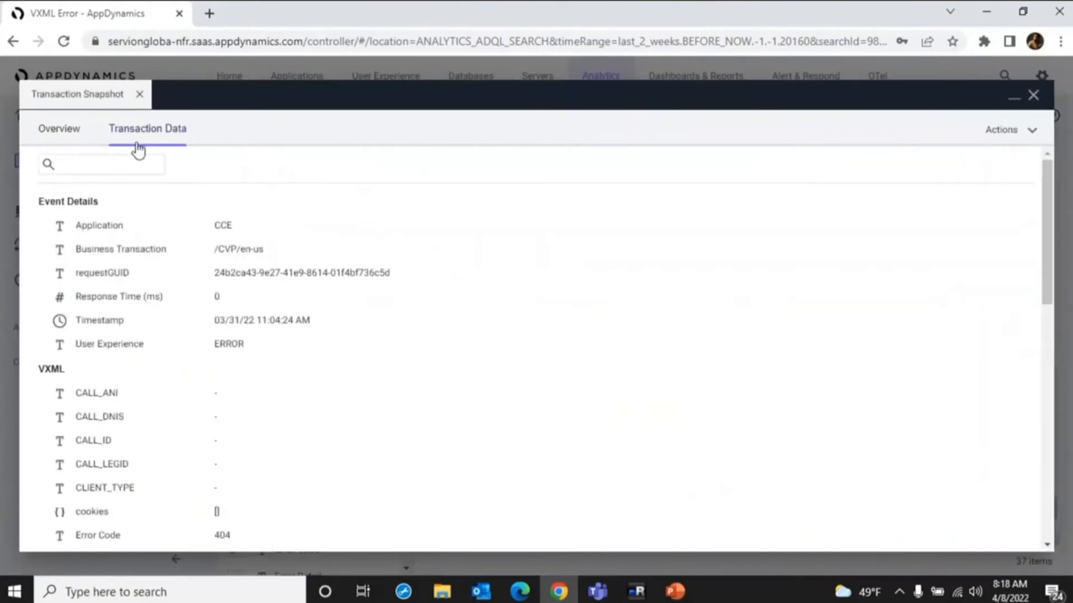
left_click_drag(1045, 184, 1048, 375)
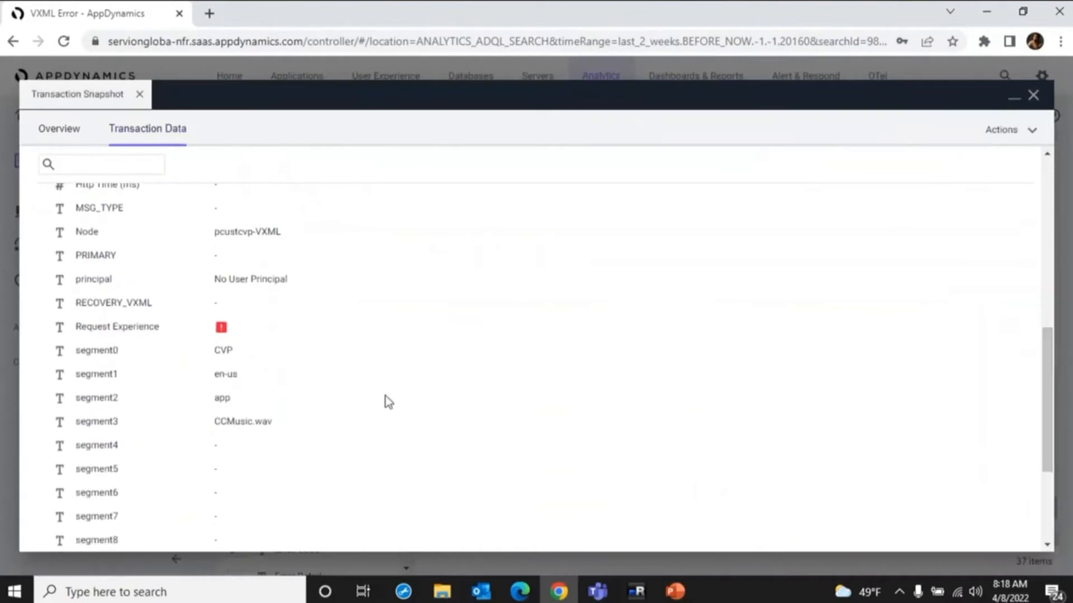
left_click_drag(214, 422, 280, 421)
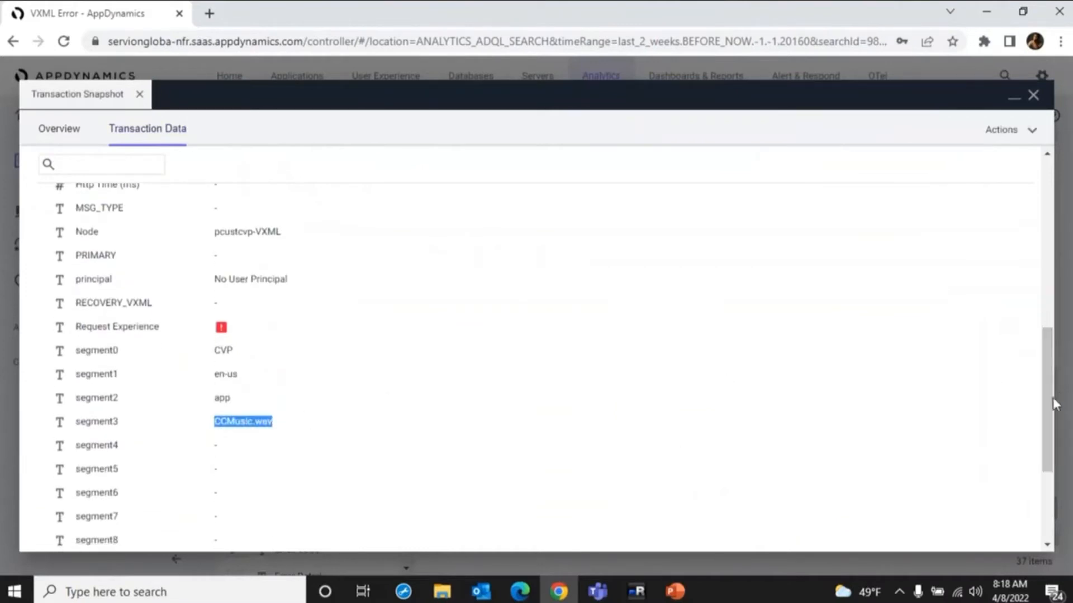
left_click_drag(1045, 411, 987, 239)
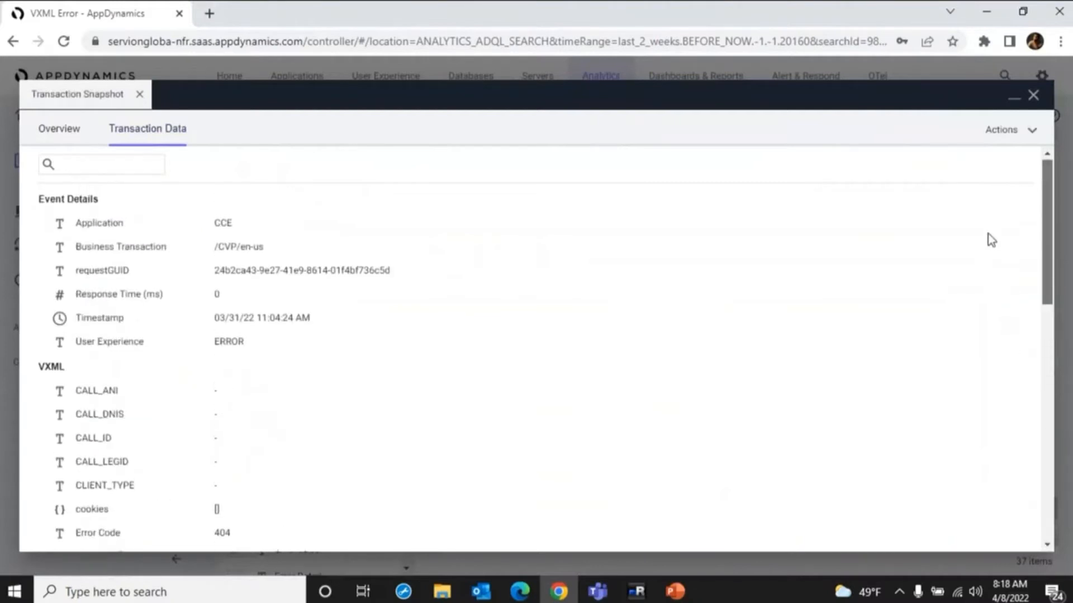
left_click(1031, 98)
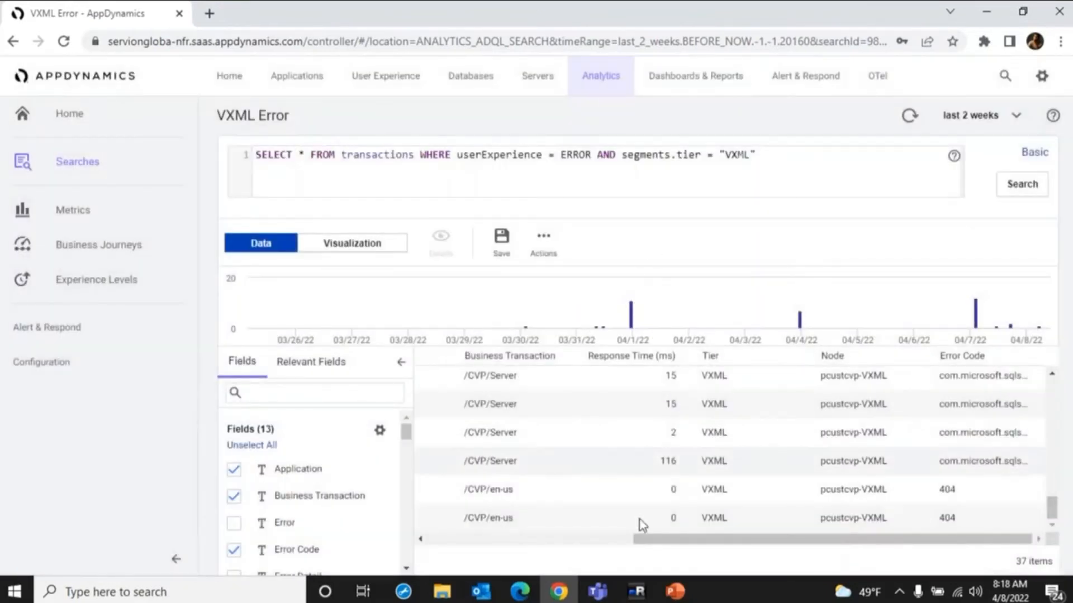
left_click_drag(659, 545, 431, 551)
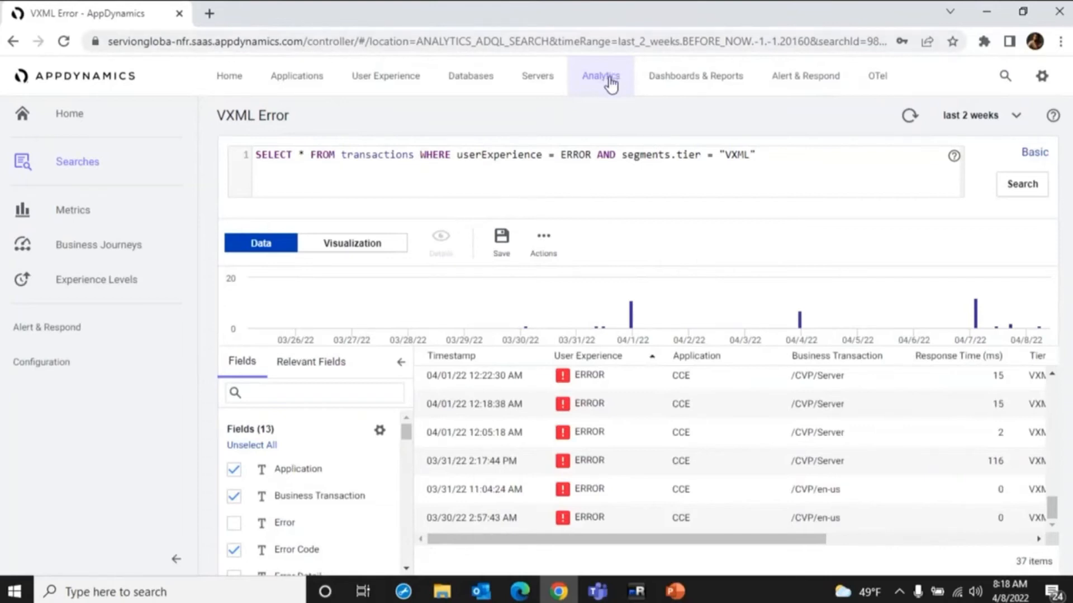
- Return to the saved searches and open "ANI Search" to review its chart of transactions per ANI by user experience
left_click(106, 164)
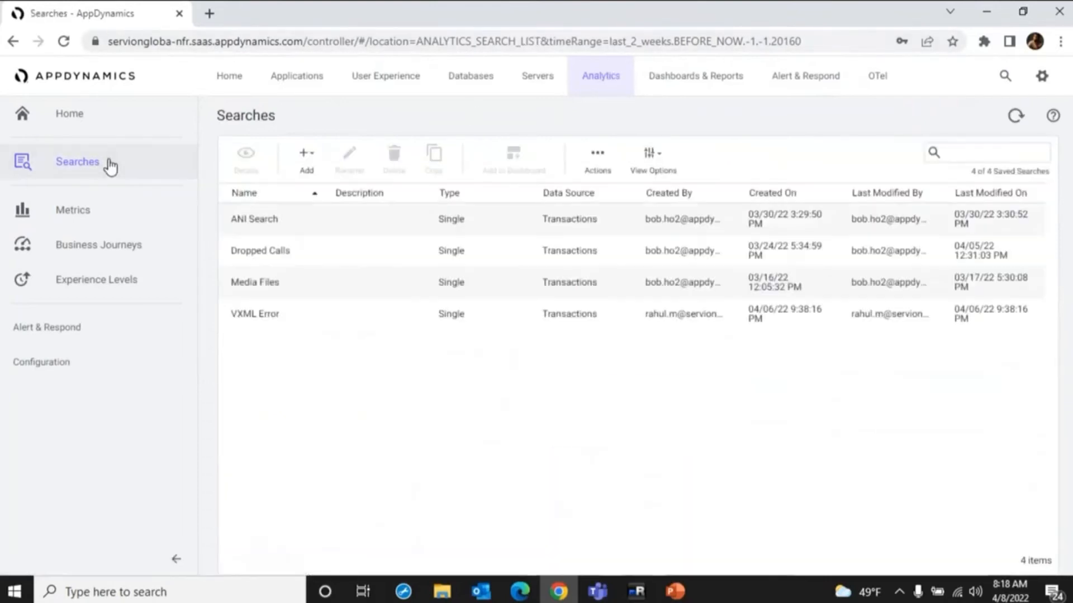
double_click(253, 220)
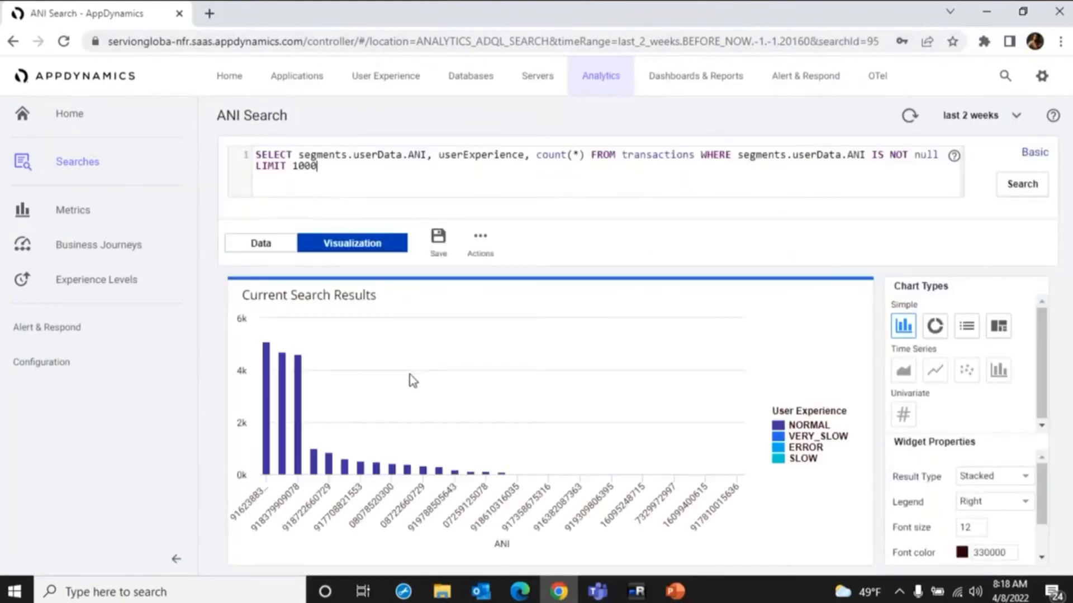
mouse_move(300, 451)
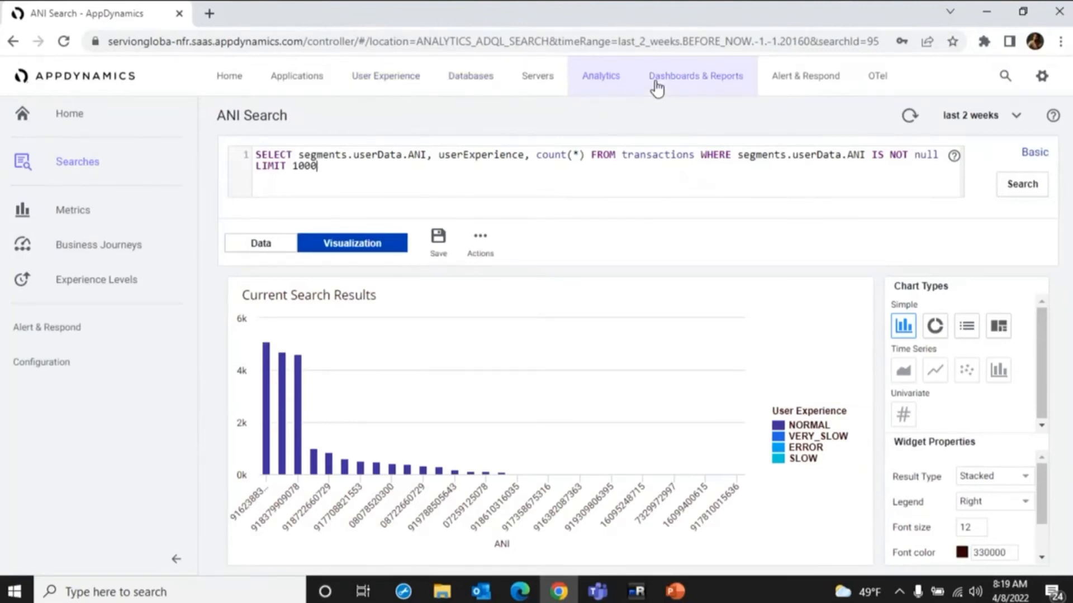
- Open the Finesse browser app under User Experience, dismissing the what's-new notices, and review its end user response times
left_click(391, 76)
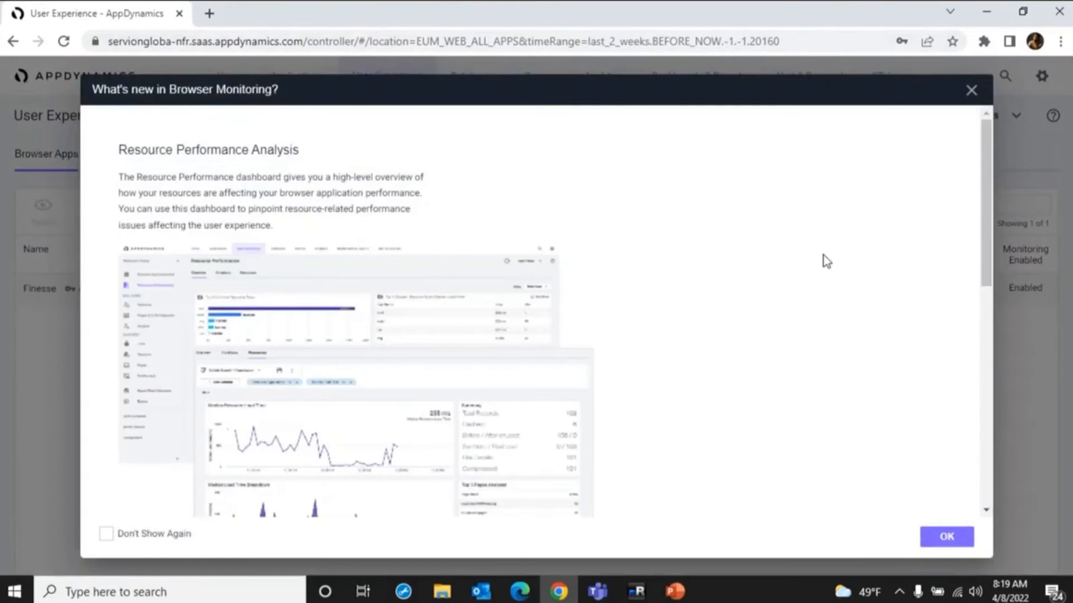
left_click(970, 93)
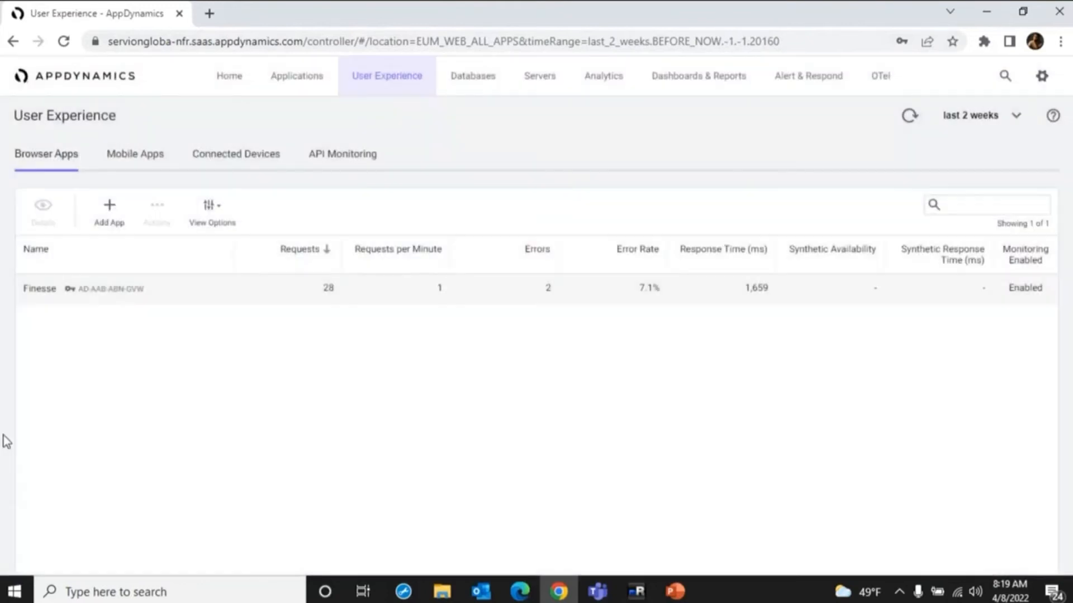
left_click(64, 294)
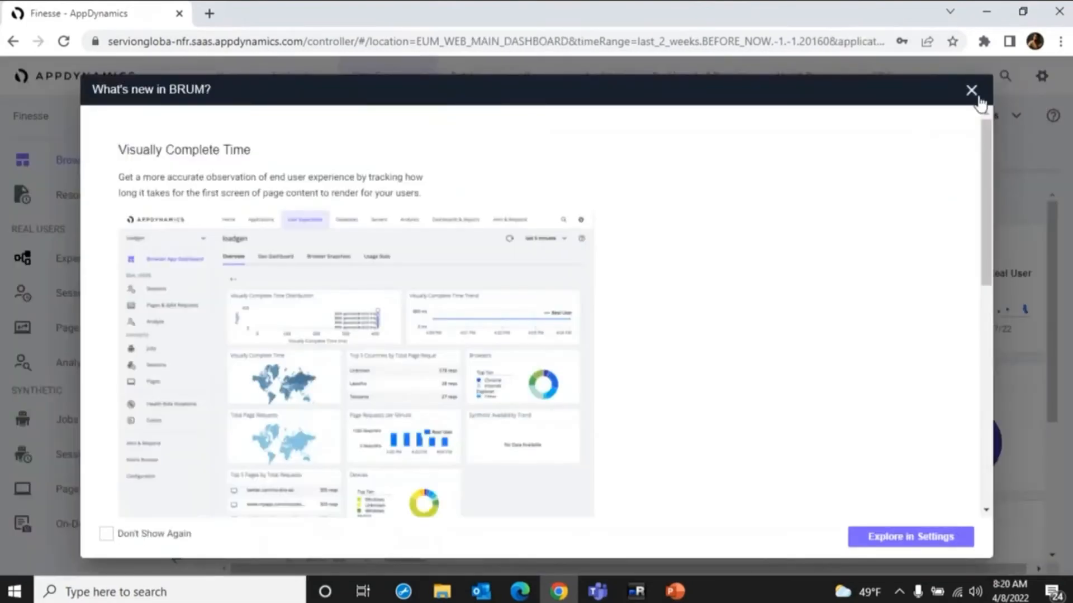
left_click(972, 91)
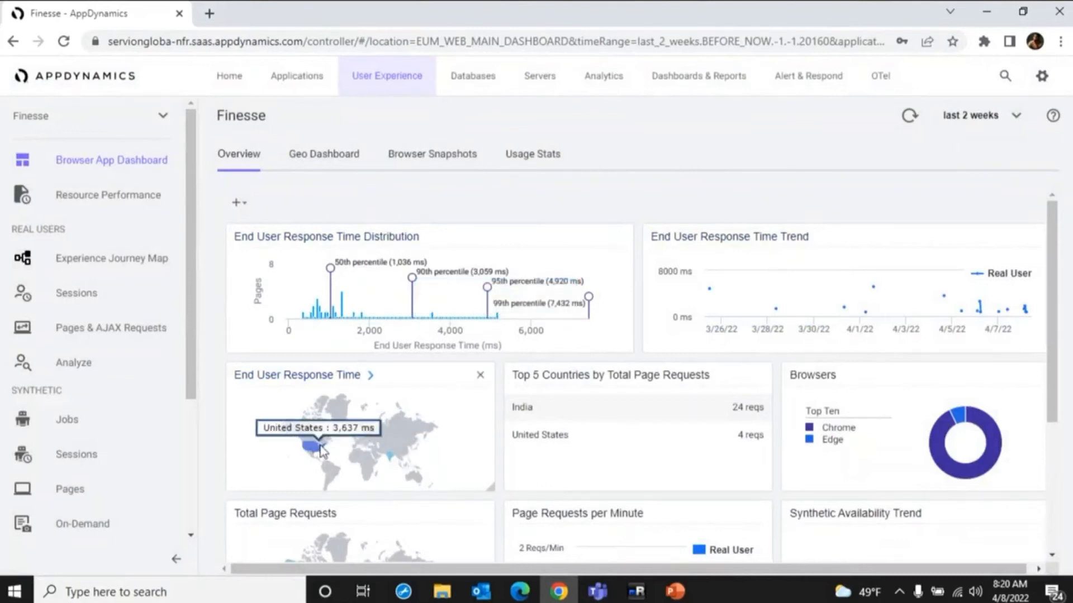
mouse_move(310, 443)
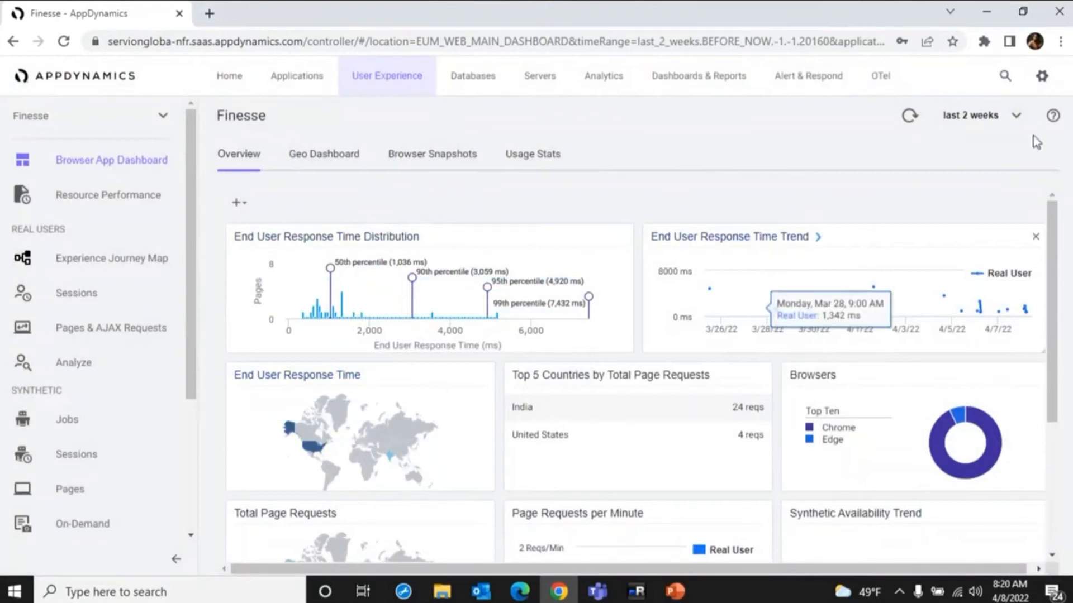
- Set the Finesse dashboard's time range to 1 month and drill down to the United States in the Geo Dashboard
left_click(1027, 117)
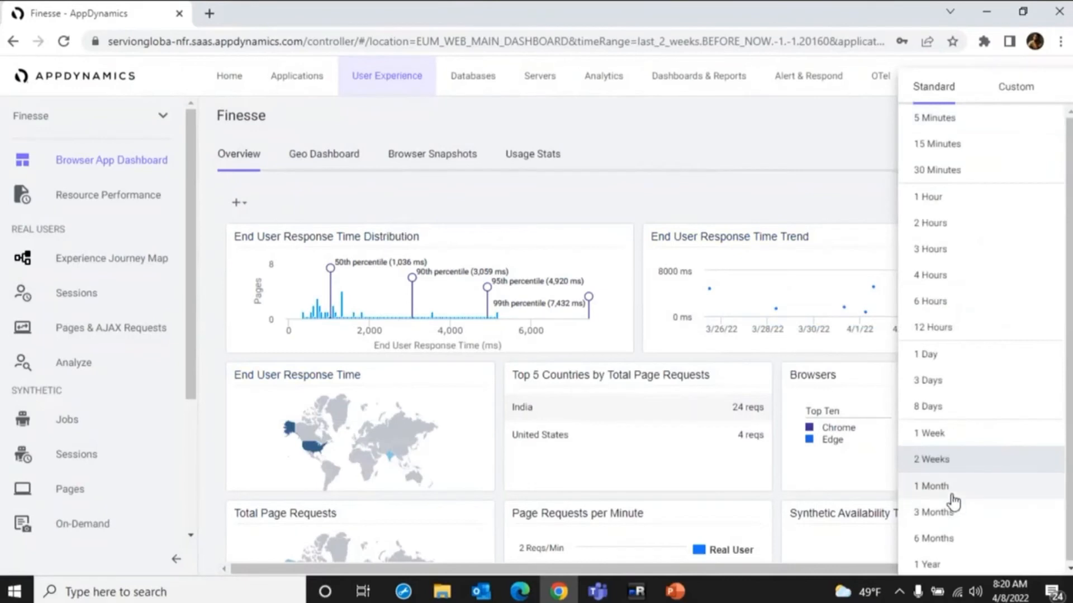
left_click(933, 486)
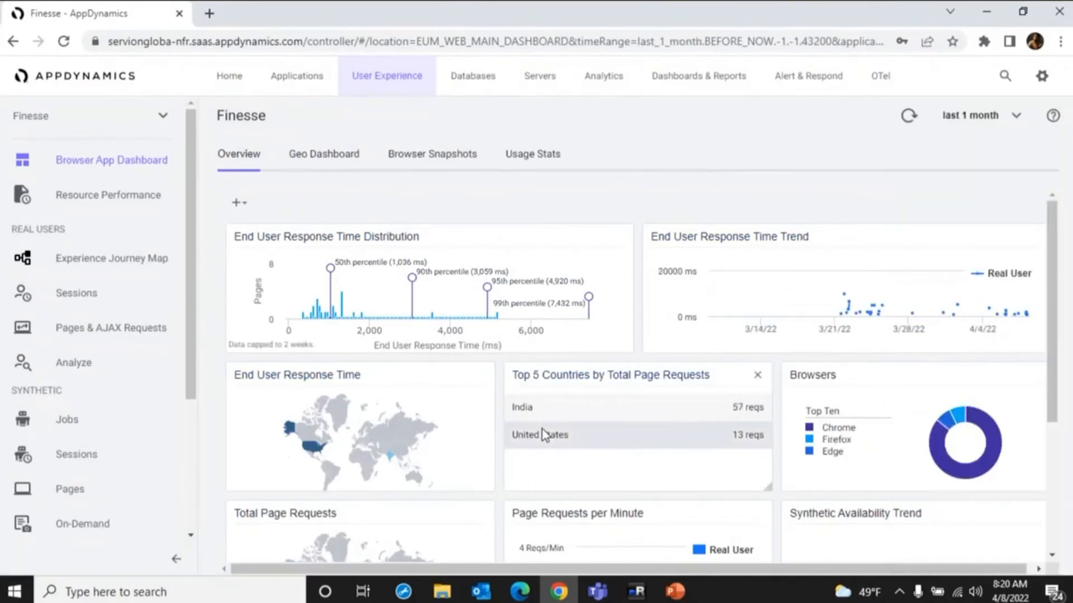
left_click(537, 376)
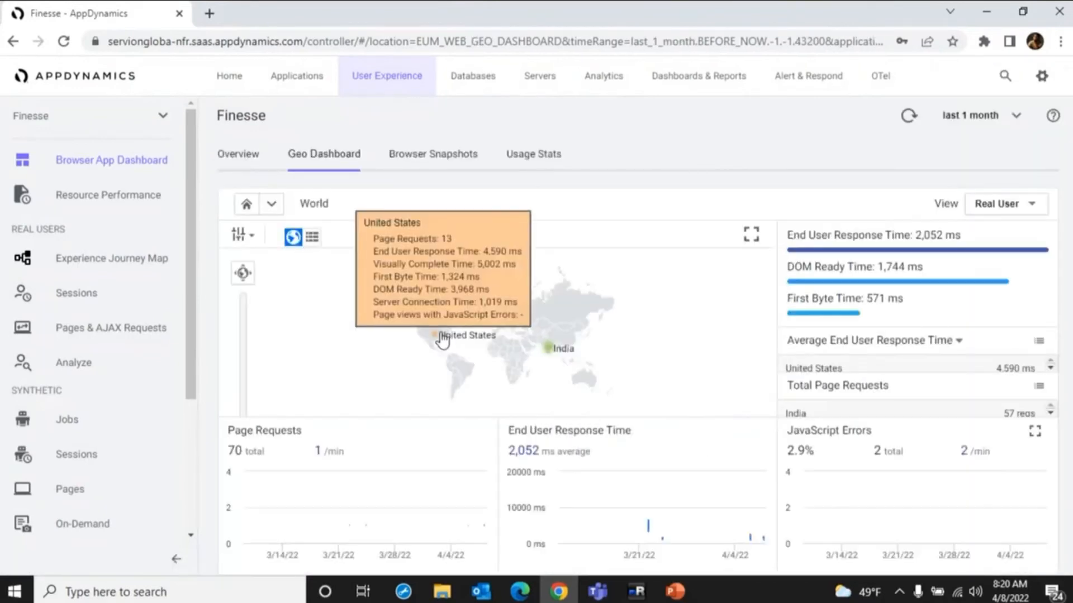
left_click(442, 339)
mouse_move(613, 381)
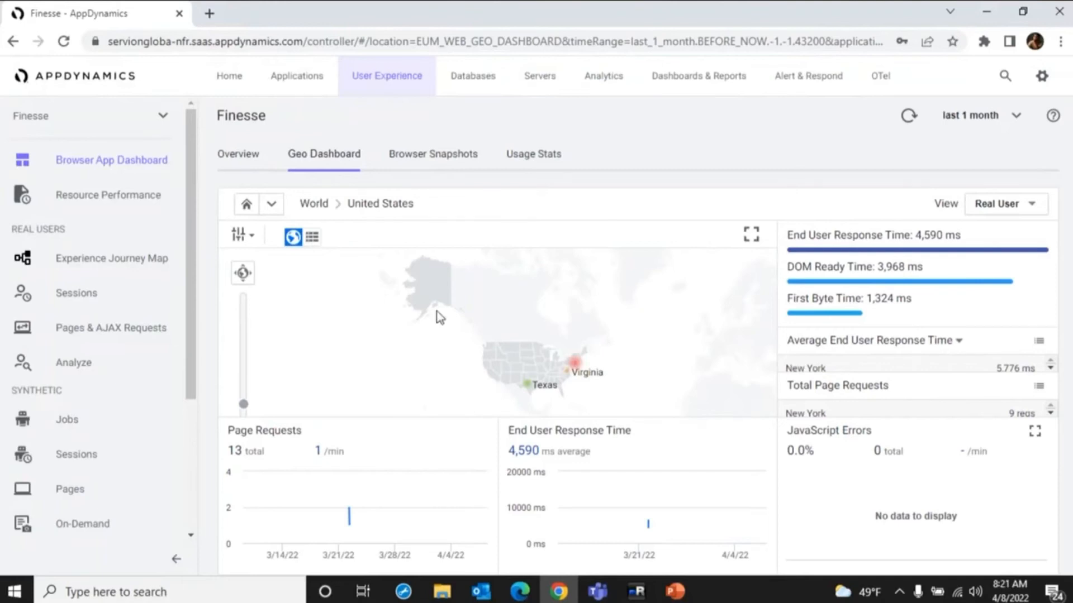
- Show the Finesse app's browser snapshots and set their time range to 3 days
left_click(429, 159)
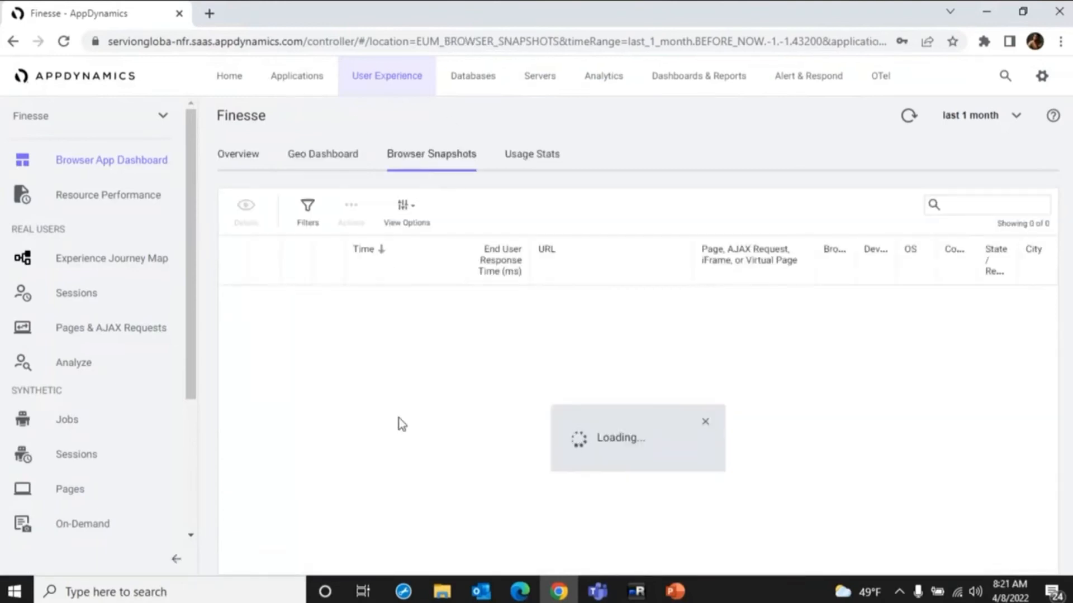
left_click(978, 115)
left_click(931, 380)
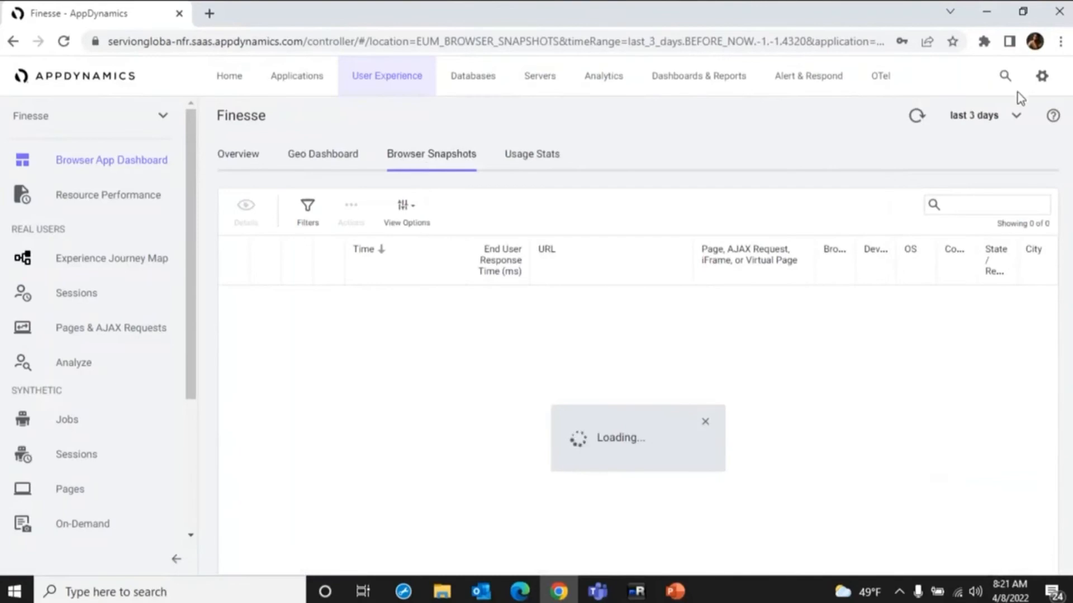
- Look through the browser snapshots and open a pcustfin.cdo.com:8445/finesse/api AJAX request's summary
scroll(1052, 313, "down", 2)
scroll(1050, 312, "down", 10)
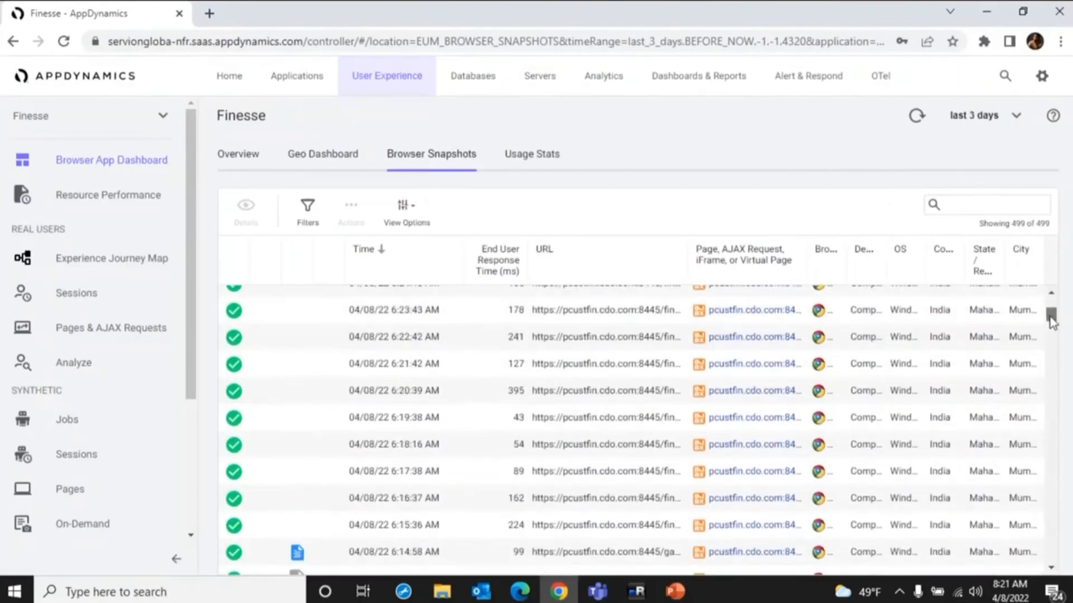
double_click(693, 375)
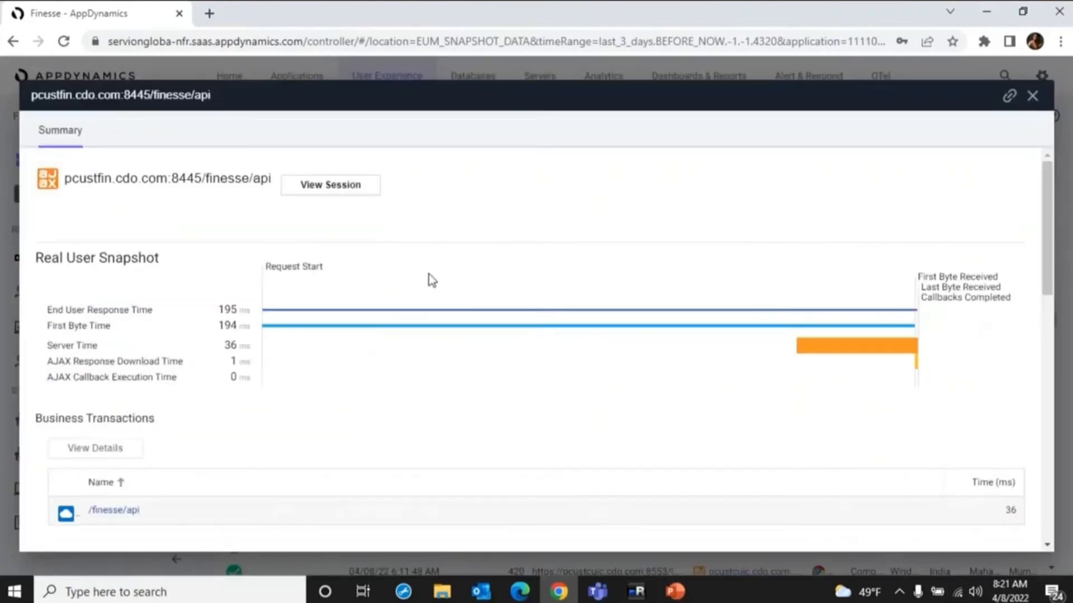
- View the session behind the finesse/api AJAX request, look through its page timeline, and return to the browser snapshots
left_click(335, 190)
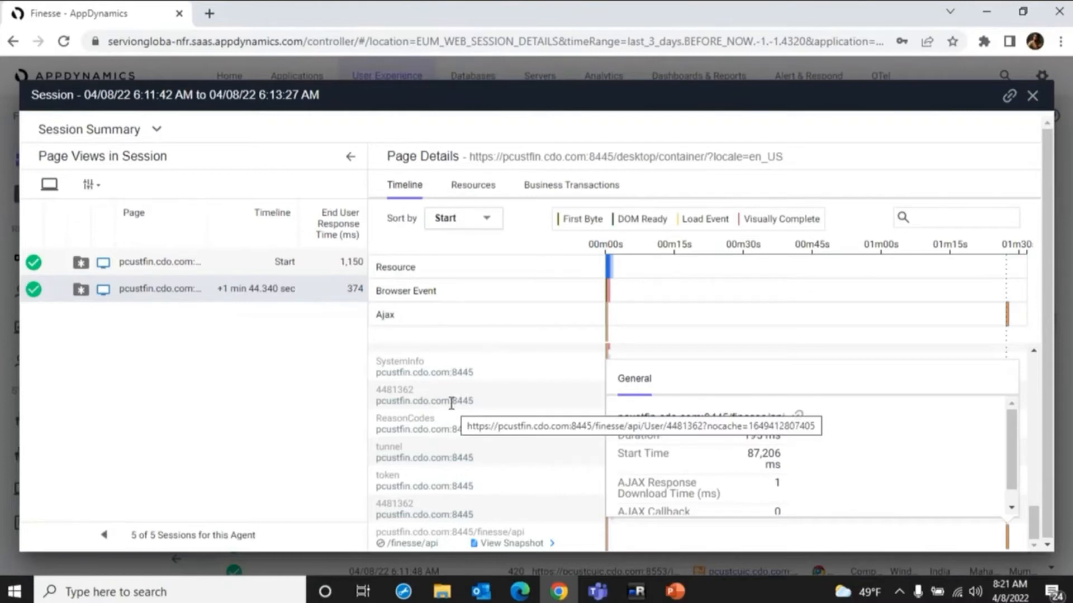
left_click_drag(1033, 523, 997, 397)
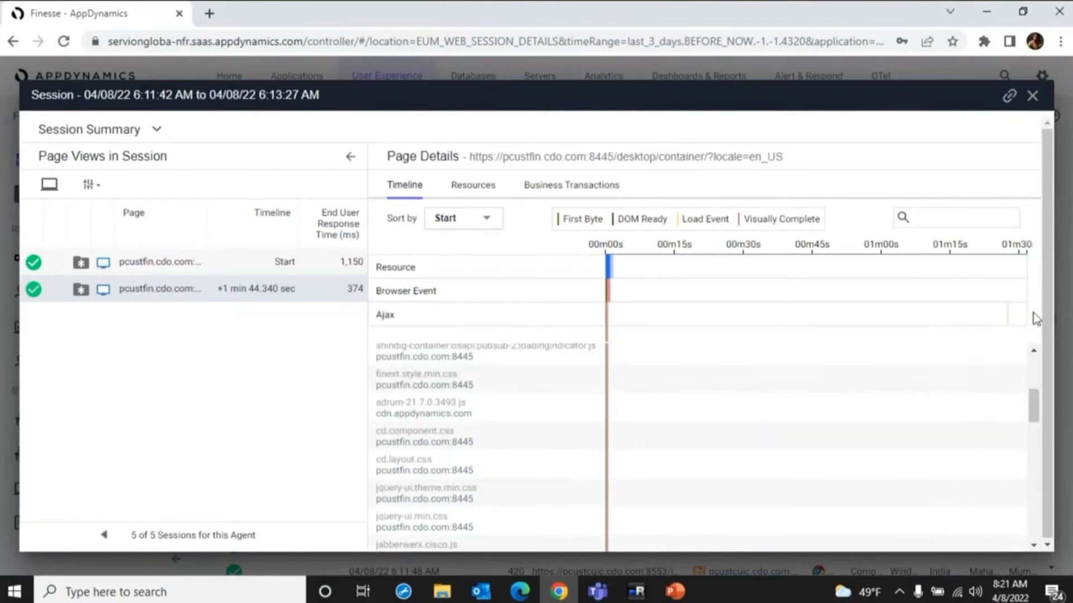
left_click(1032, 96)
left_click(1033, 97)
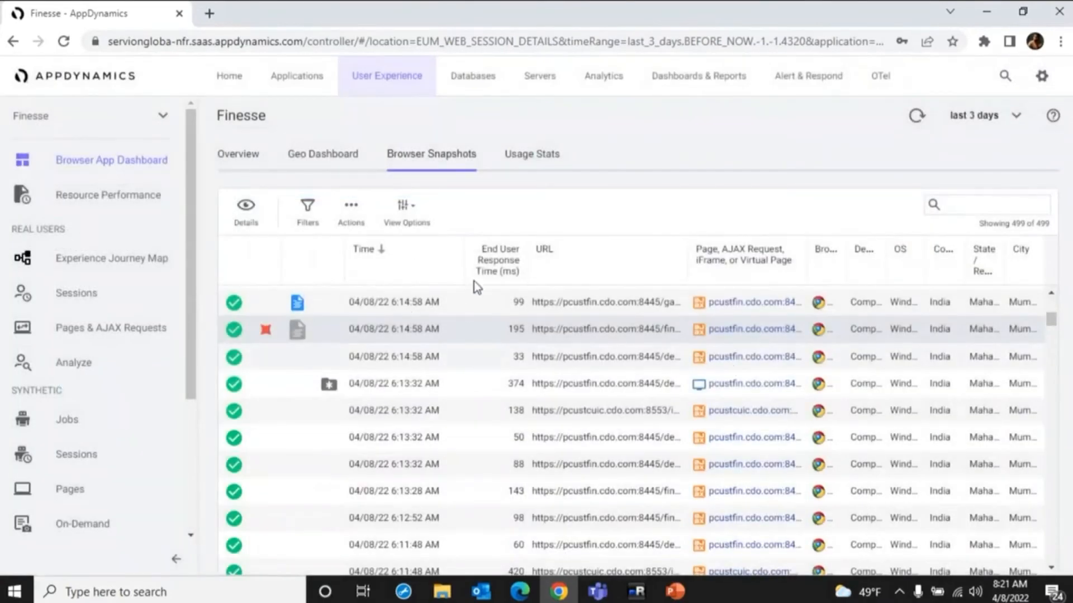
- Set the browser snapshots' time range to 2 weeks and open a pcustfin.cdo.com:8445/desktop/container page snapshot
left_click(422, 155)
left_click(422, 156)
left_click(983, 116)
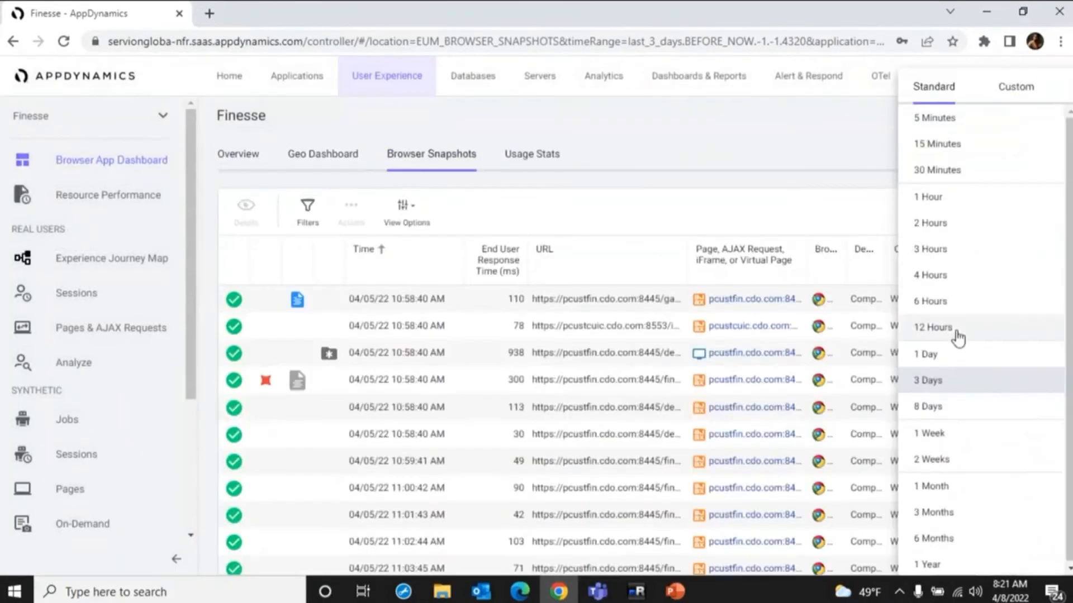
left_click(931, 459)
left_click_drag(1050, 311, 1050, 337)
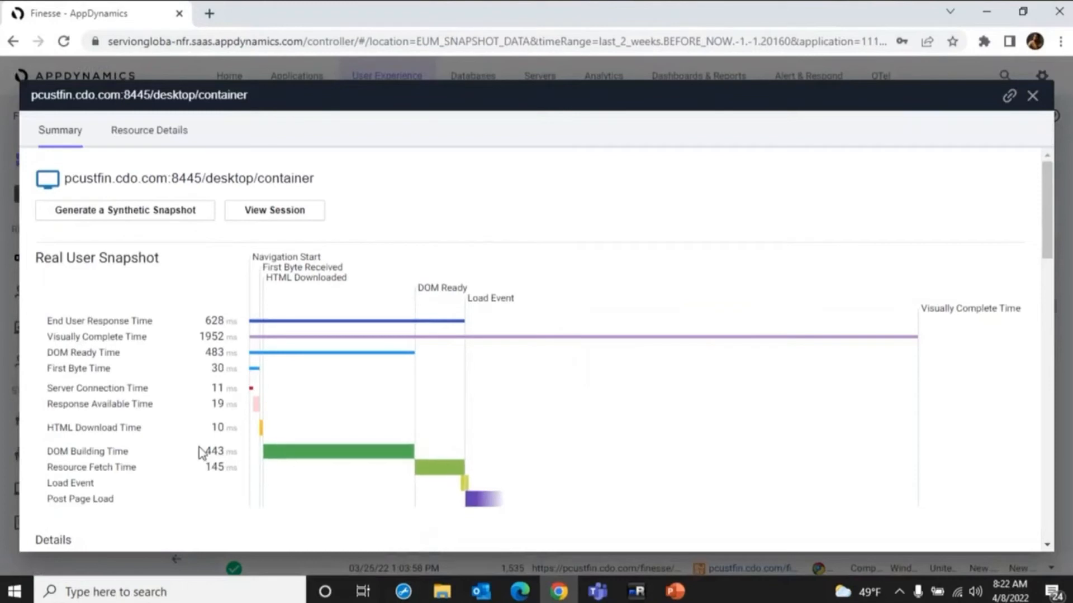
- Examine the DOM building and resource fetch times in the page's real user snapshot
mouse_move(128, 458)
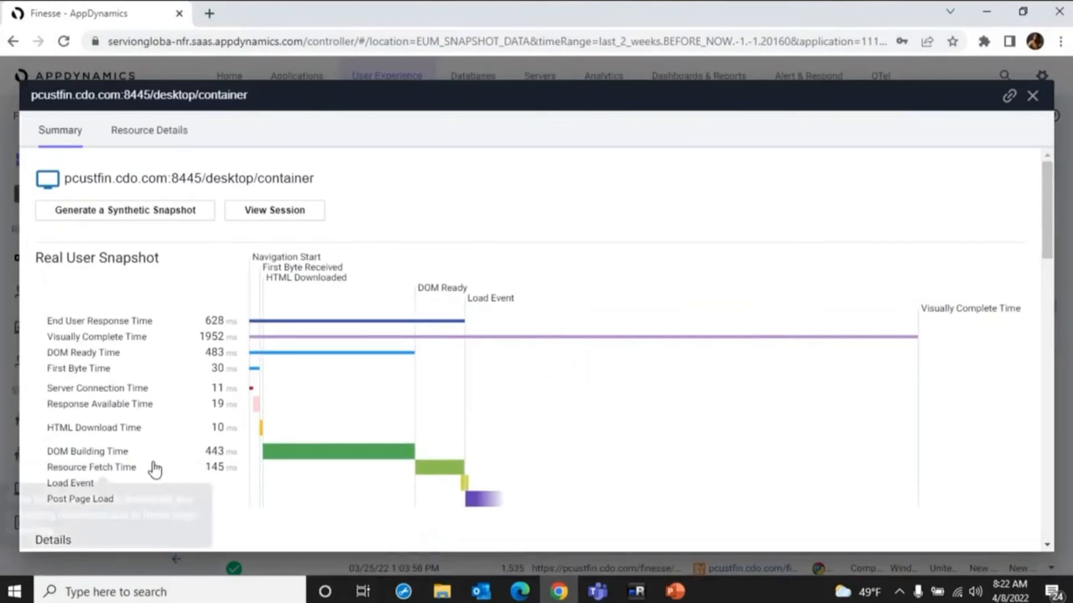
mouse_move(156, 469)
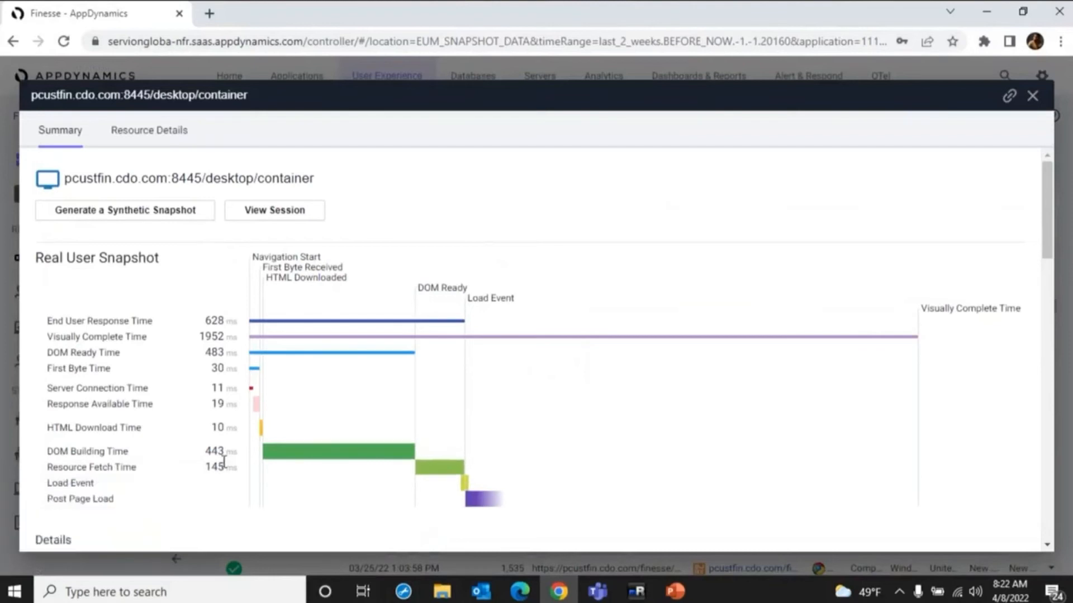
left_click_drag(234, 452, 205, 451)
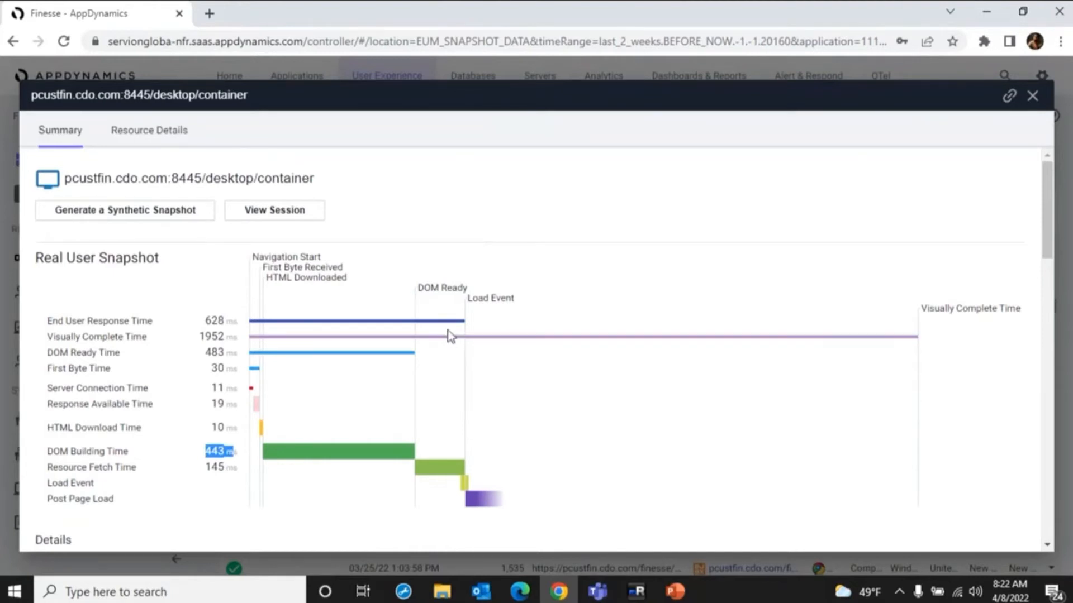
- Review the dashboard and AJAX request timings of the pcustfin.cdo.com:8445/desktop/container page, and show its browser snapshots
left_click(289, 214)
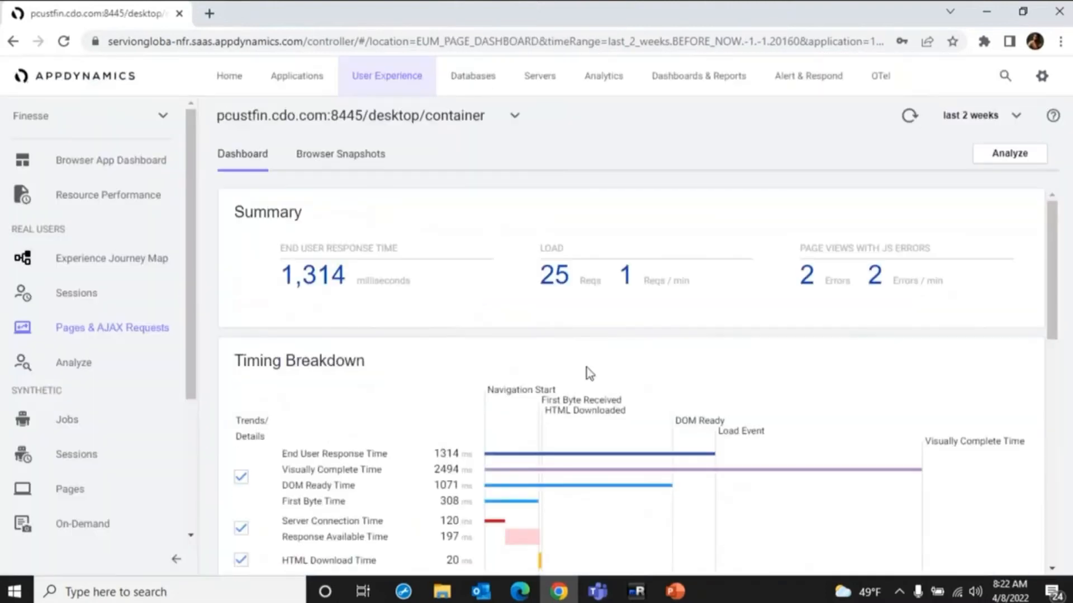
left_click_drag(1055, 239, 1070, 524)
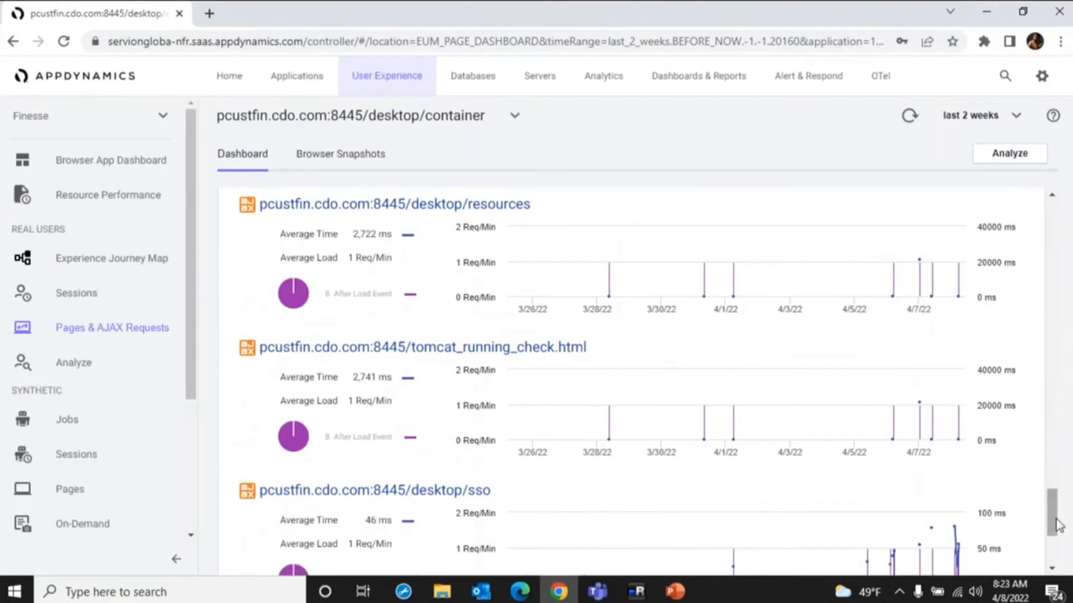
left_click_drag(1057, 525, 1029, 428)
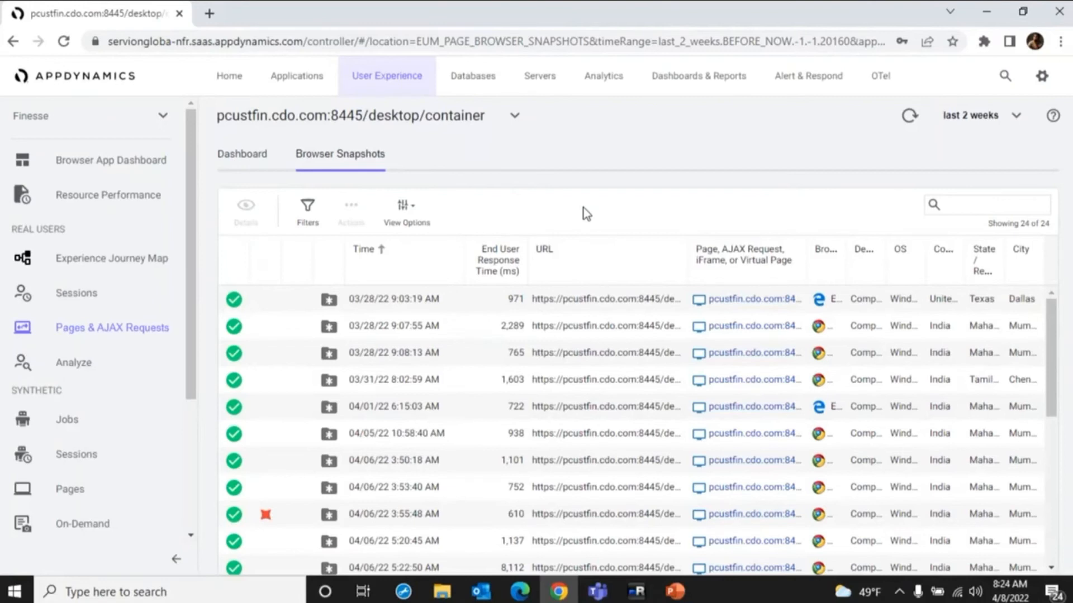
- Check the service status indicators on the ICM - Services dashboard and return to the list of monitored servers
left_click(664, 70)
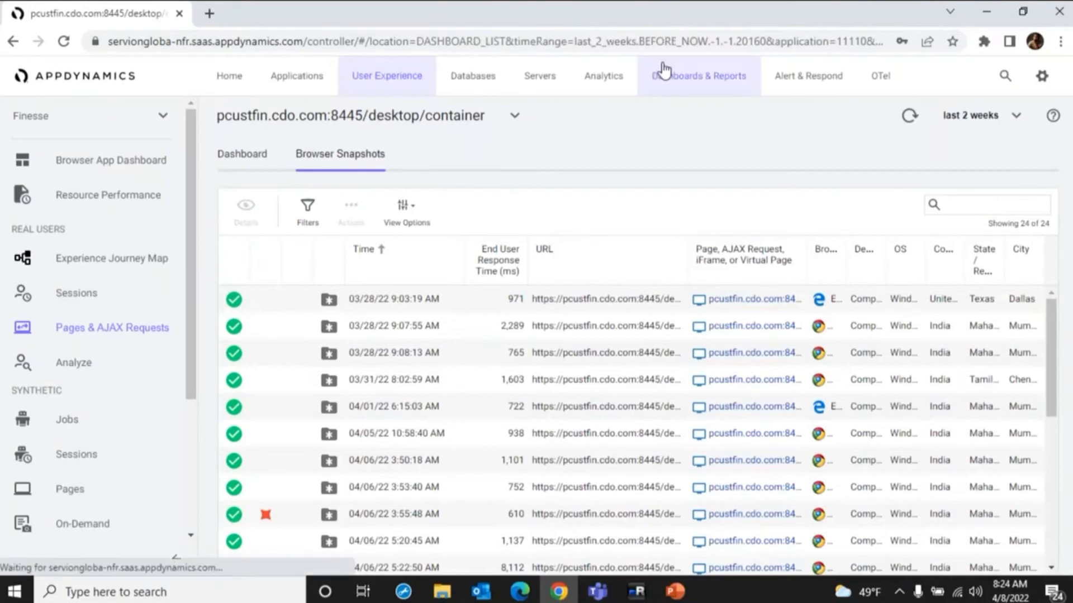
left_click(42, 369)
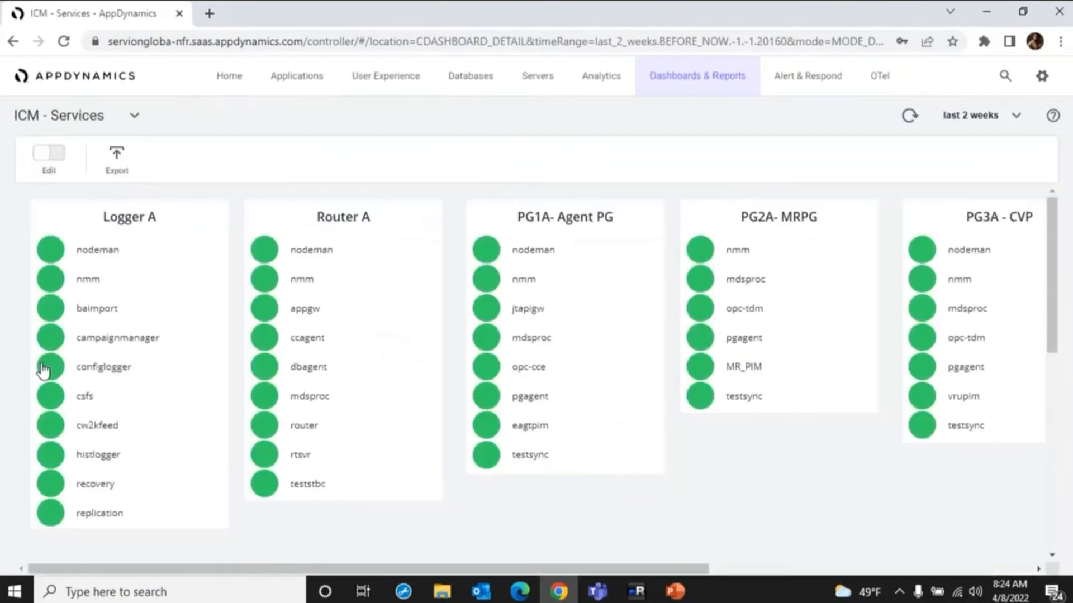
mouse_move(44, 369)
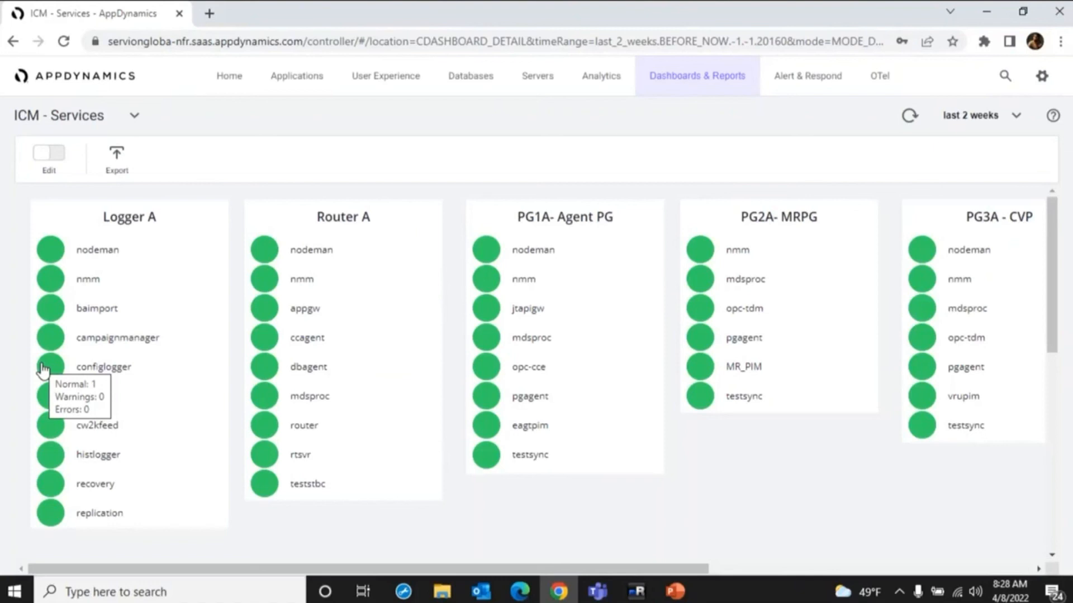
left_click(531, 79)
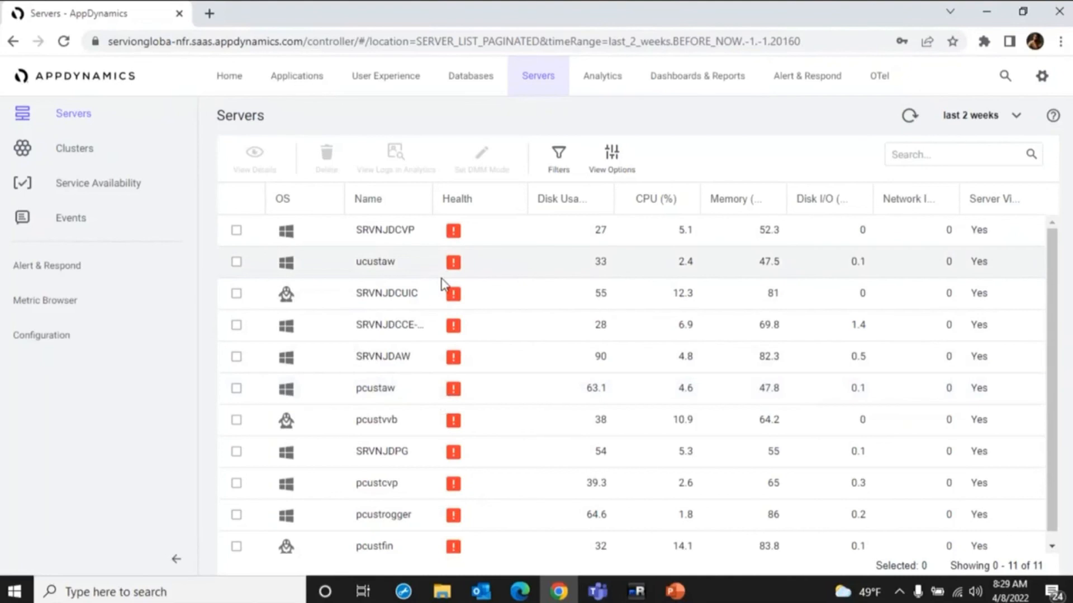
- Open the Getting Started Wizard from the Applications overview's create option and look through the technologies available to monitor
left_click(275, 68)
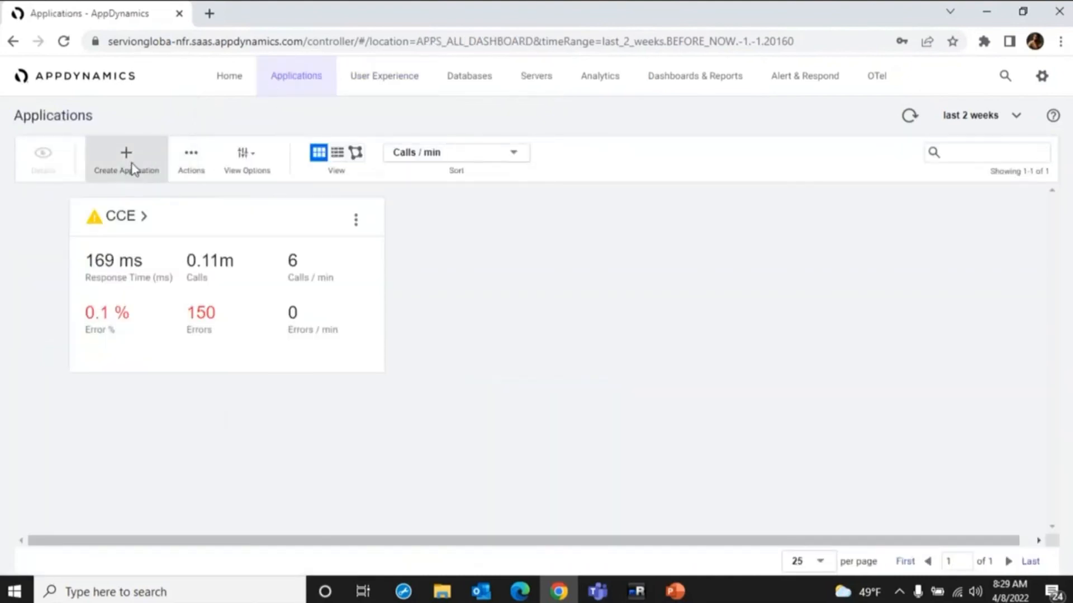
left_click(134, 168)
left_click(644, 364)
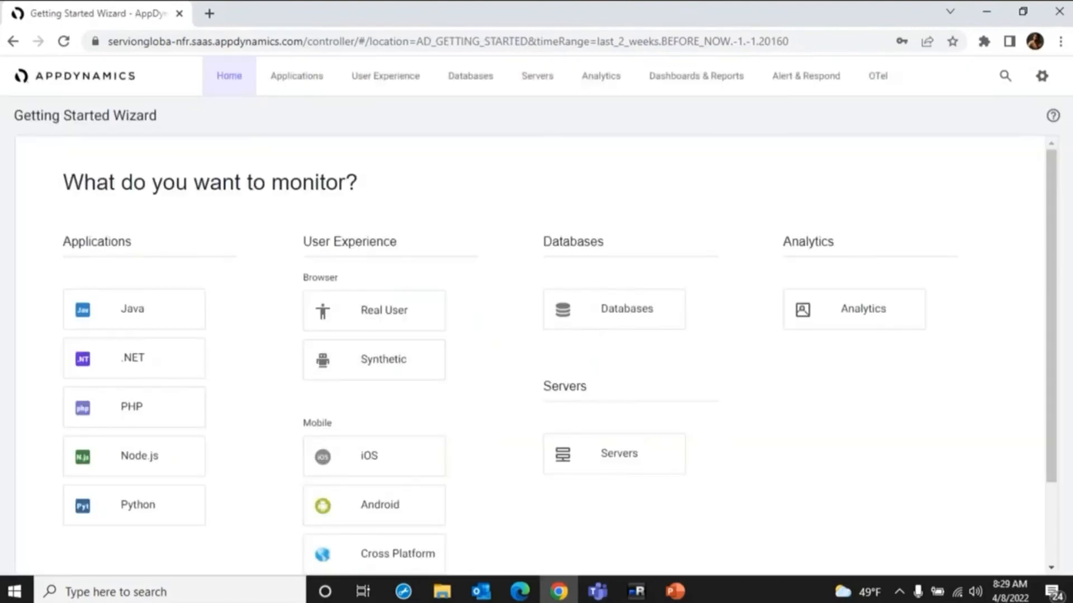
left_click_drag(1055, 326, 1060, 389)
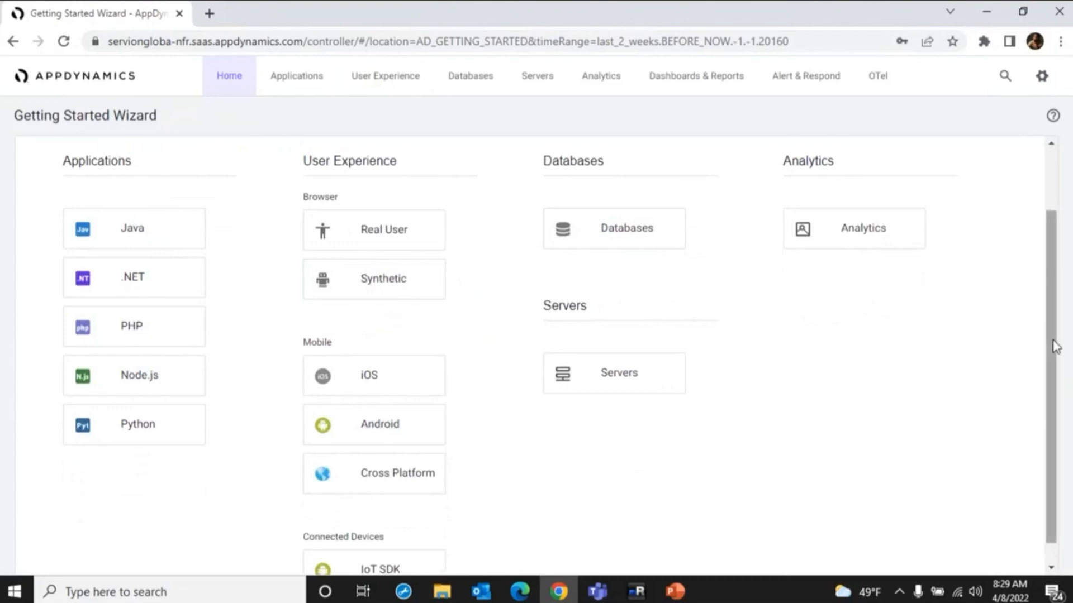
left_click_drag(1055, 347, 1055, 387)
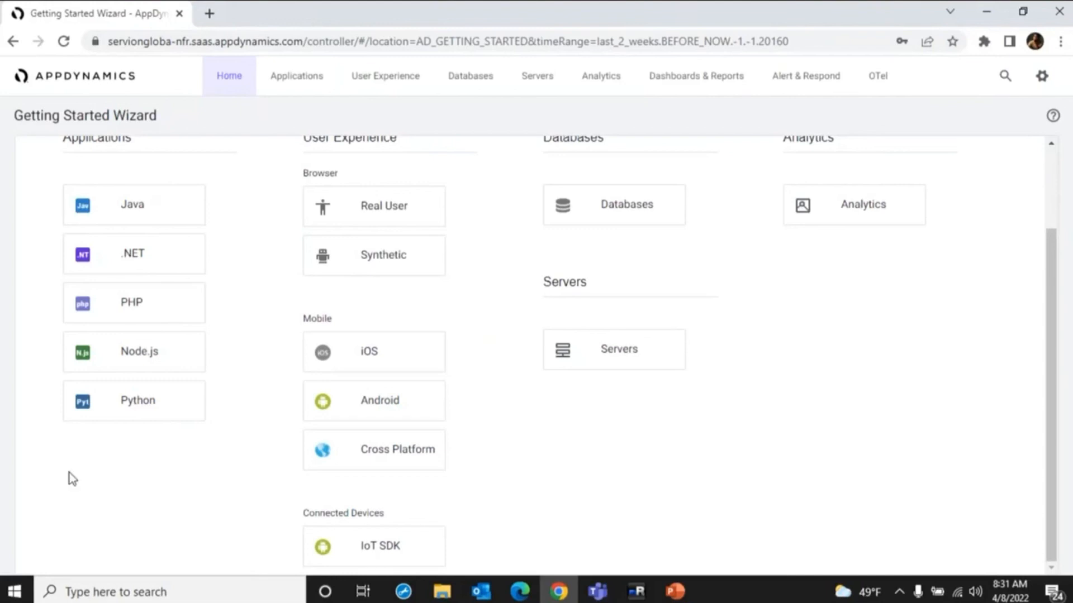
left_click(639, 17)
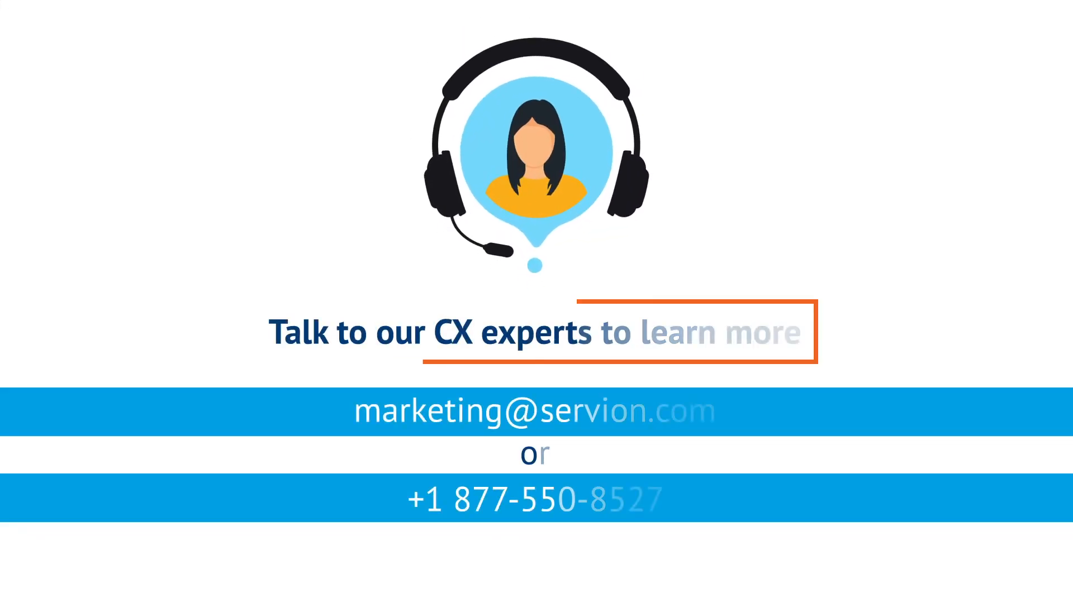